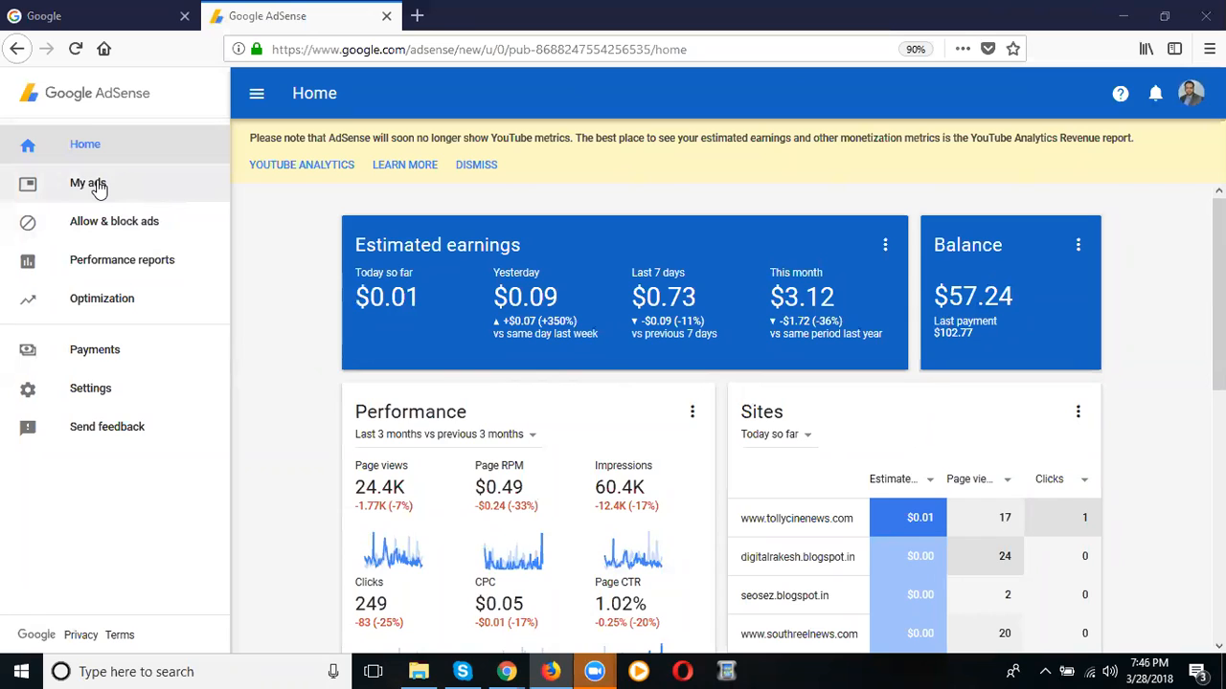
# Open the Ad units list under My ads and start creating a new ad unit
pyautogui.click(100, 187)
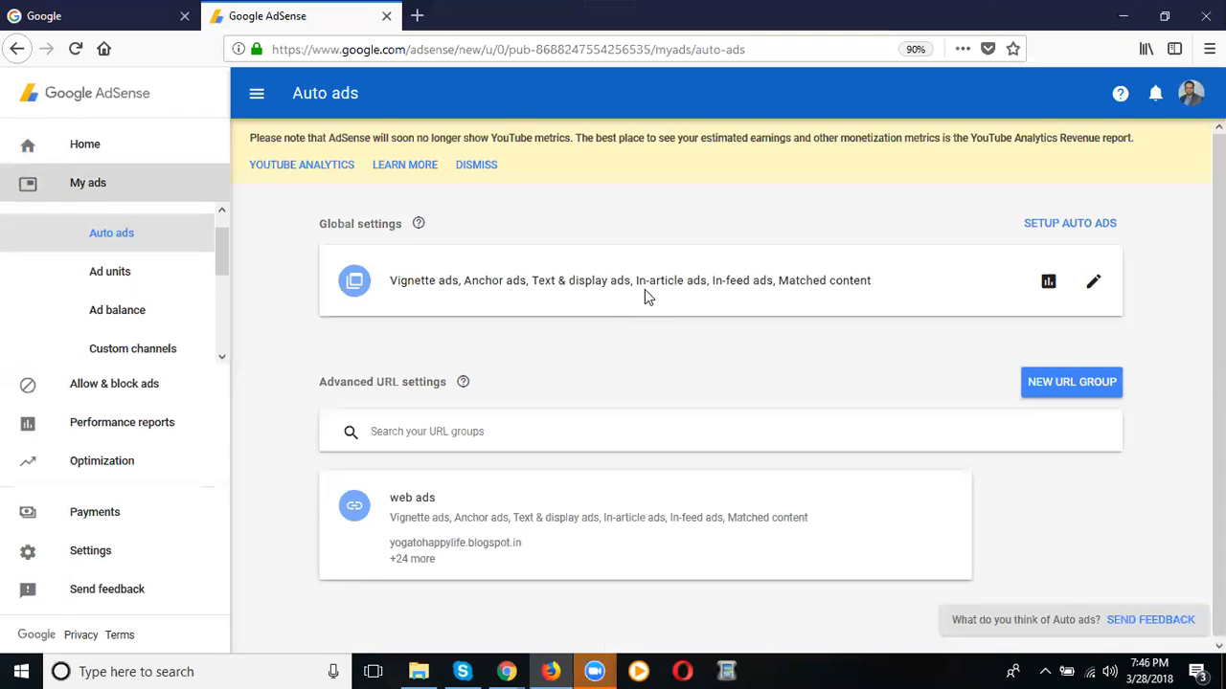
pyautogui.click(109, 274)
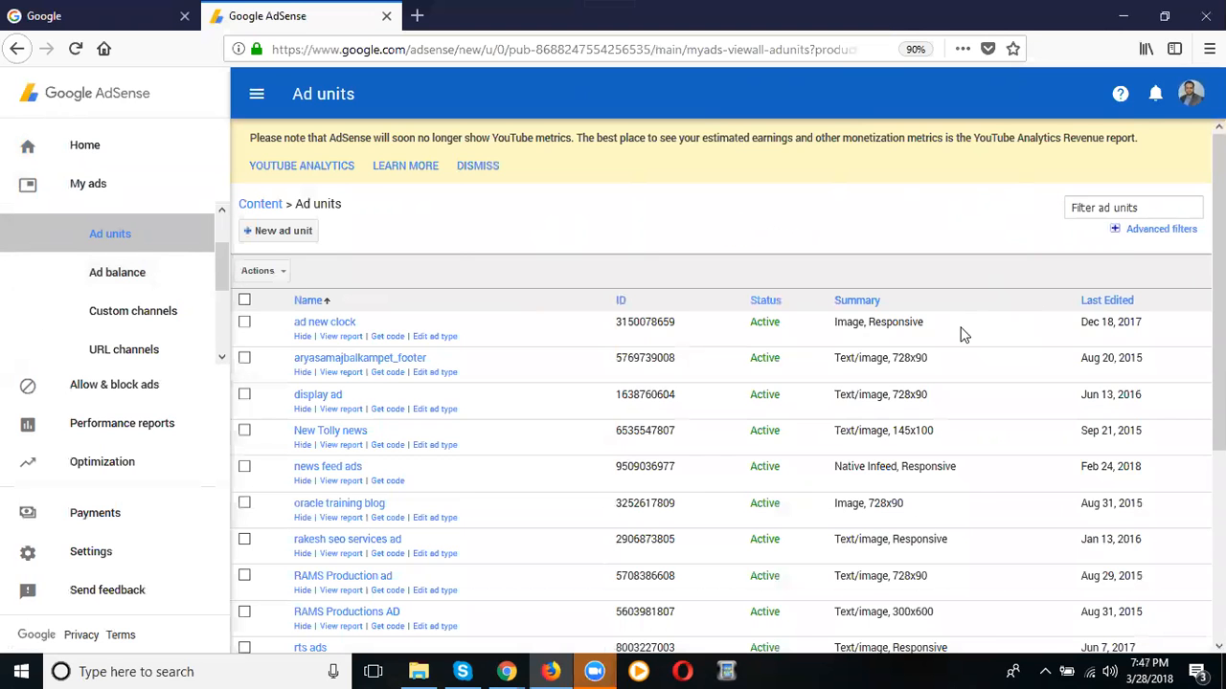
pyautogui.click(296, 237)
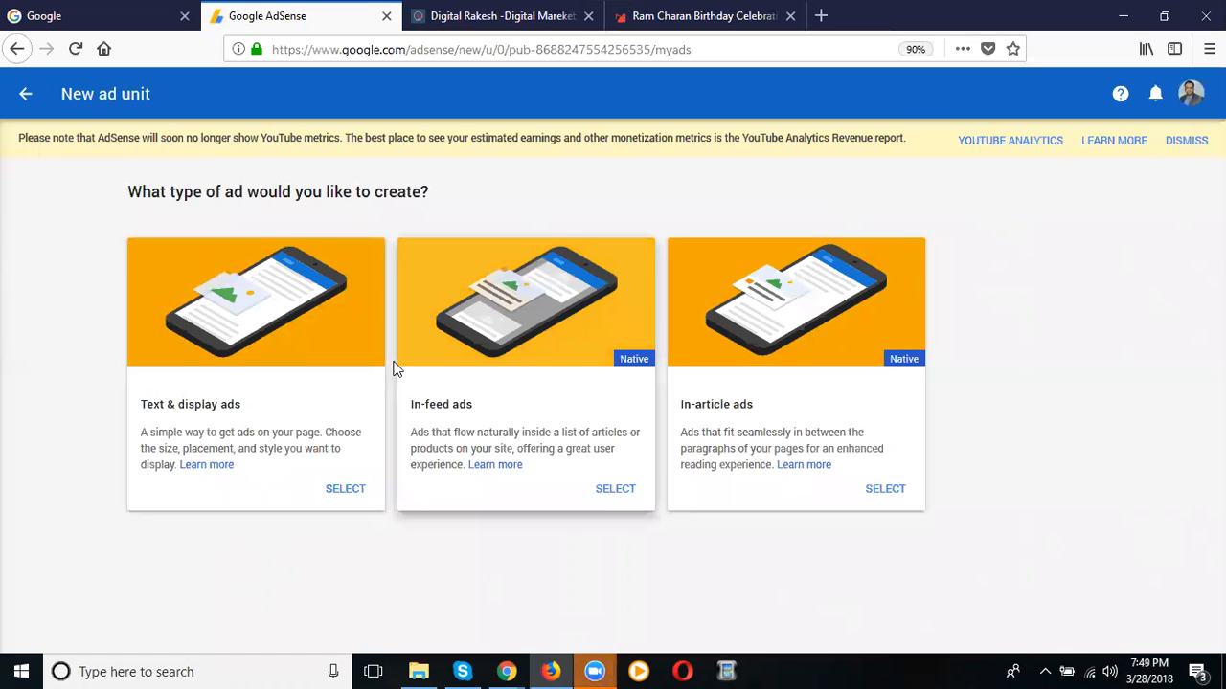
# Examine how ads are placed on the Digital Rakesh blog and the Tupaki photo gallery page, and return to the ad type choices
pyautogui.click(481, 21)
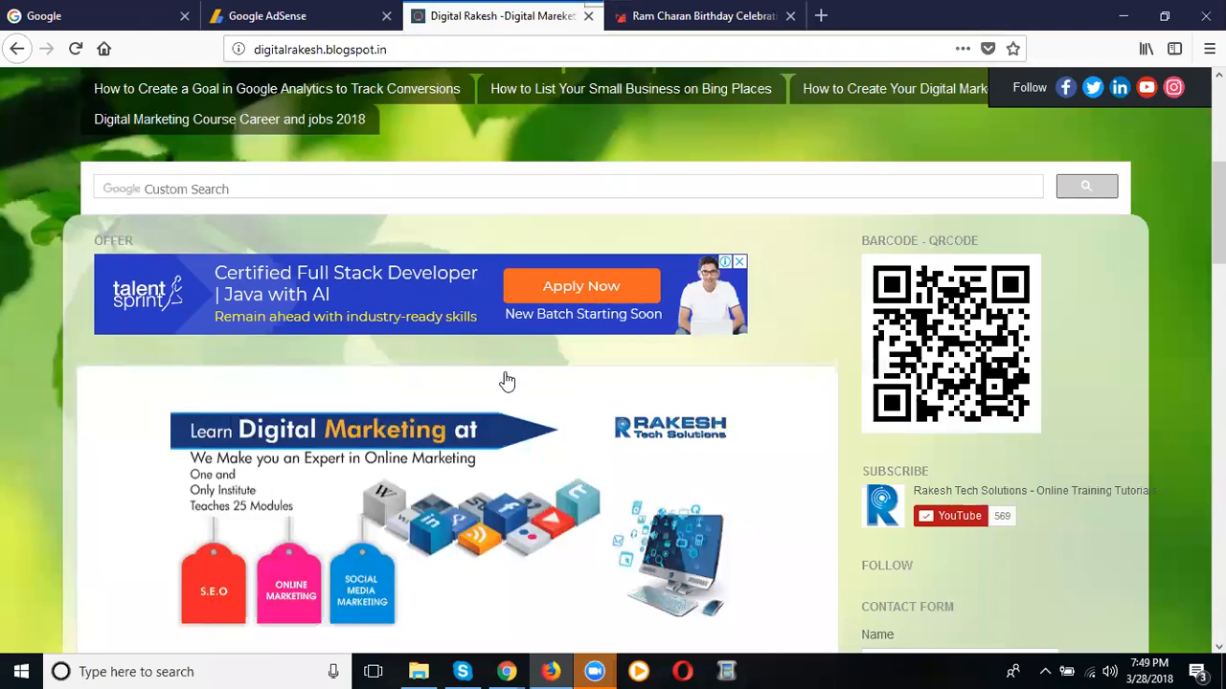
pyautogui.scroll(-5, 504, 378)
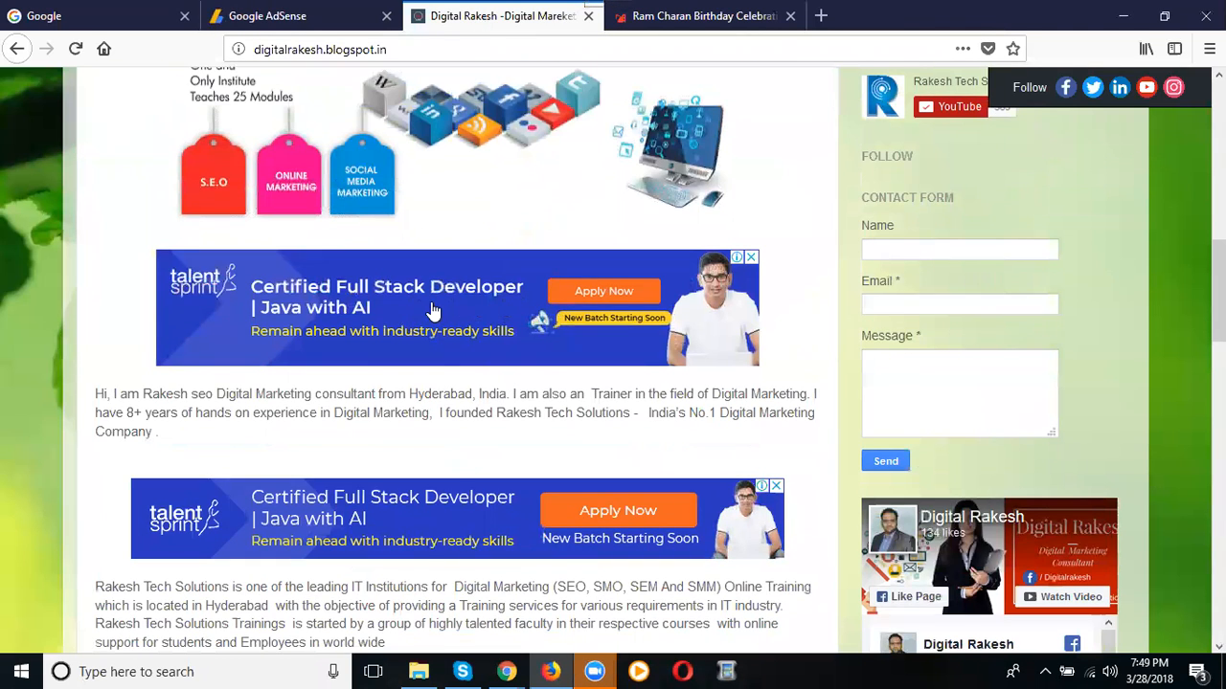
pyautogui.click(328, 19)
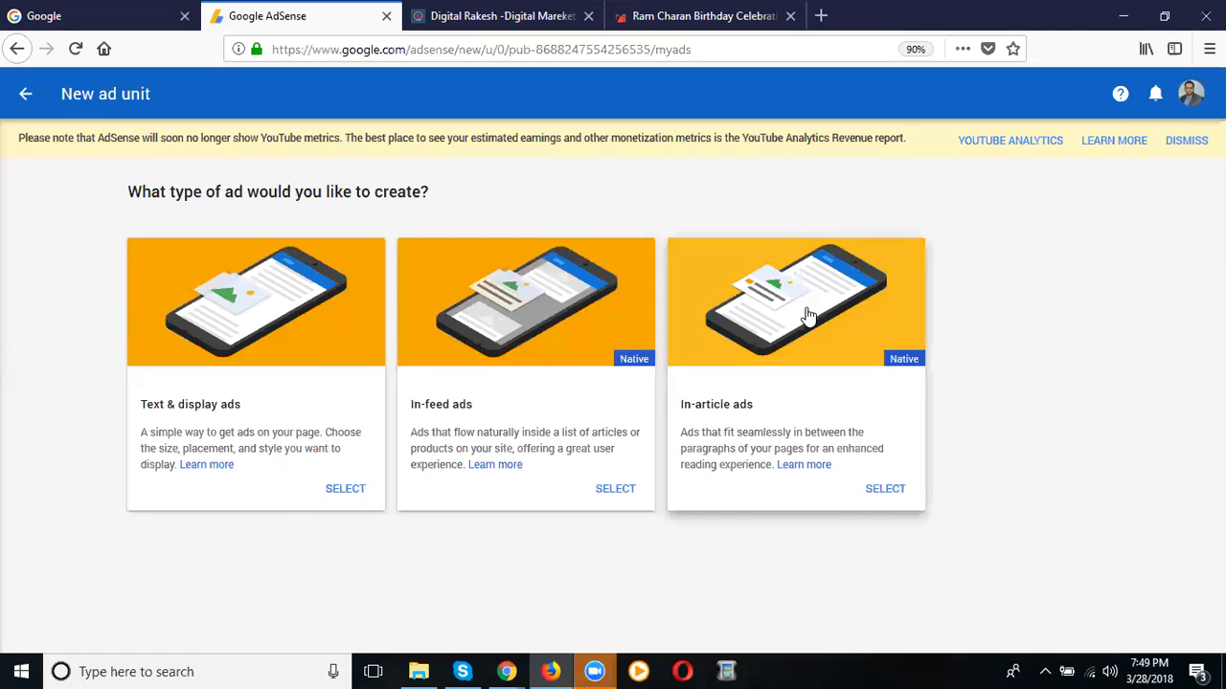
pyautogui.click(690, 16)
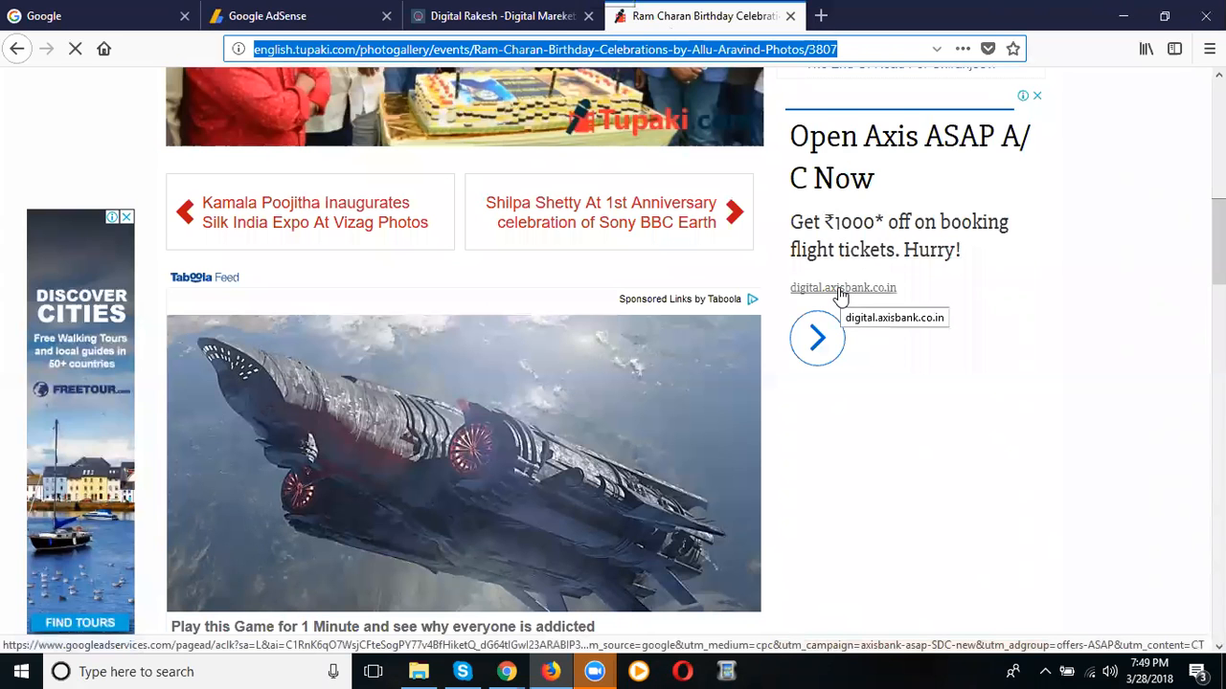
pyautogui.click(266, 13)
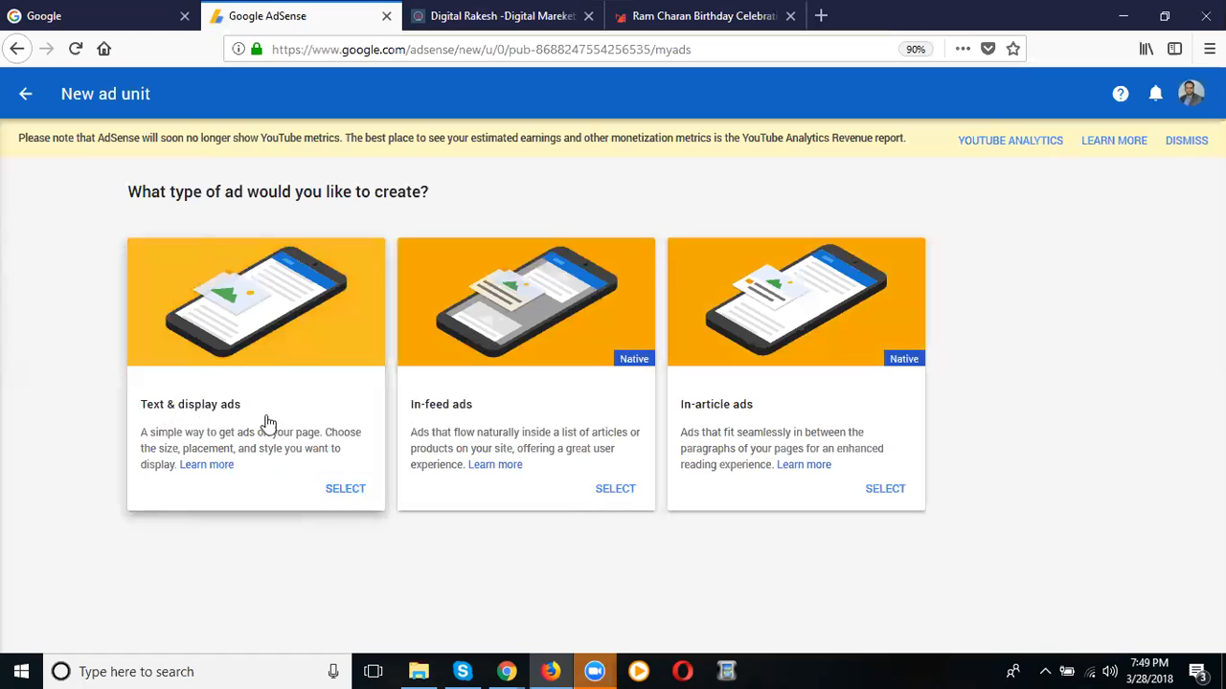
# Choose Text & display ads as the ad type and name the unit "New ad 28-03-2018"
pyautogui.click(346, 489)
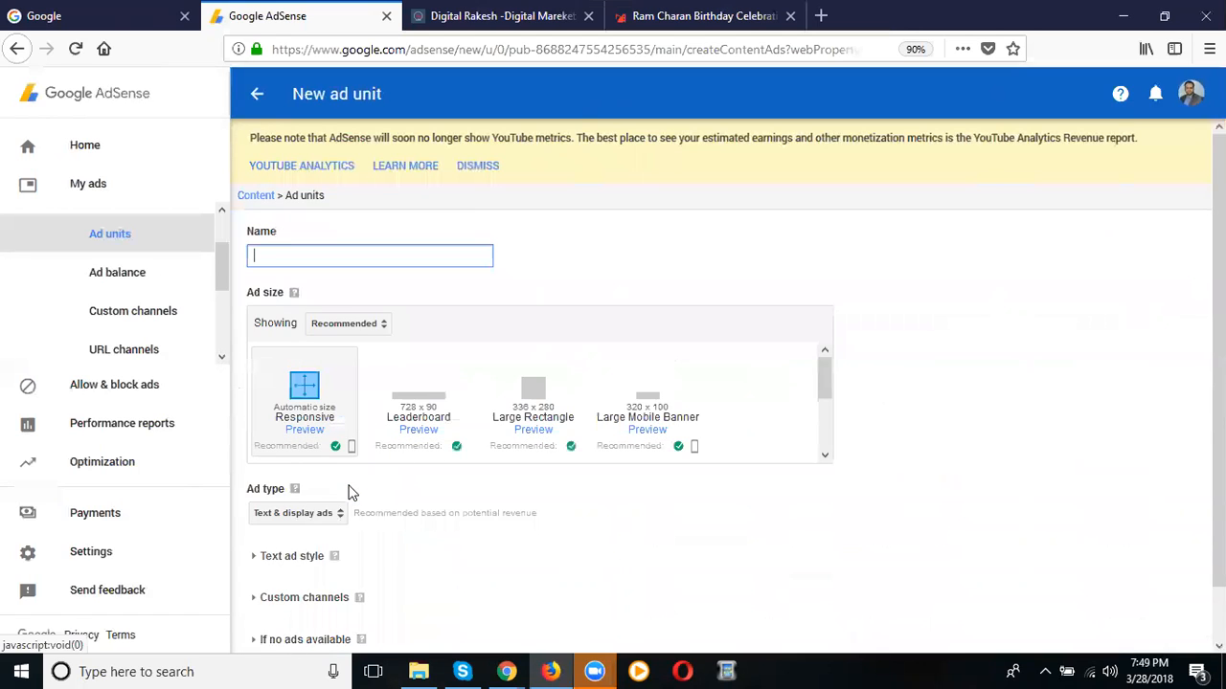
pyautogui.write('New ad 28-03-2018')
# Look through the recommended ad sizes and preview the 300 x 250 Medium Rectangle
pyautogui.scroll(-1, 474, 309)
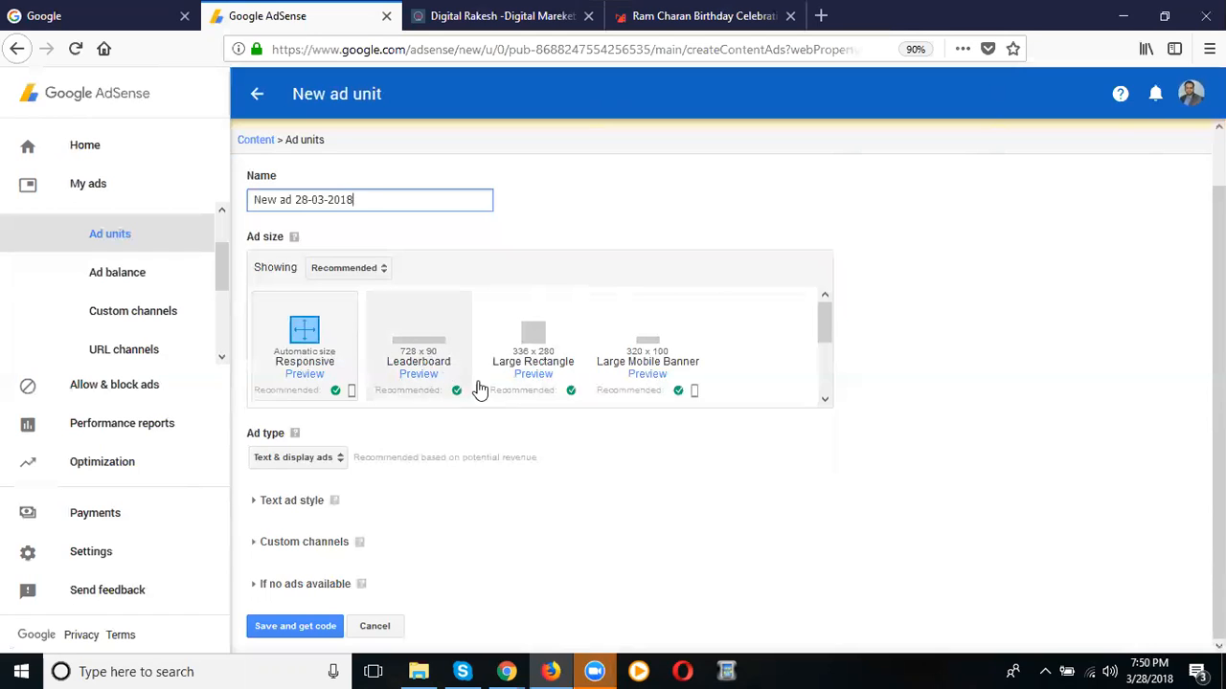
pyautogui.hotkey('ctrl', '0')
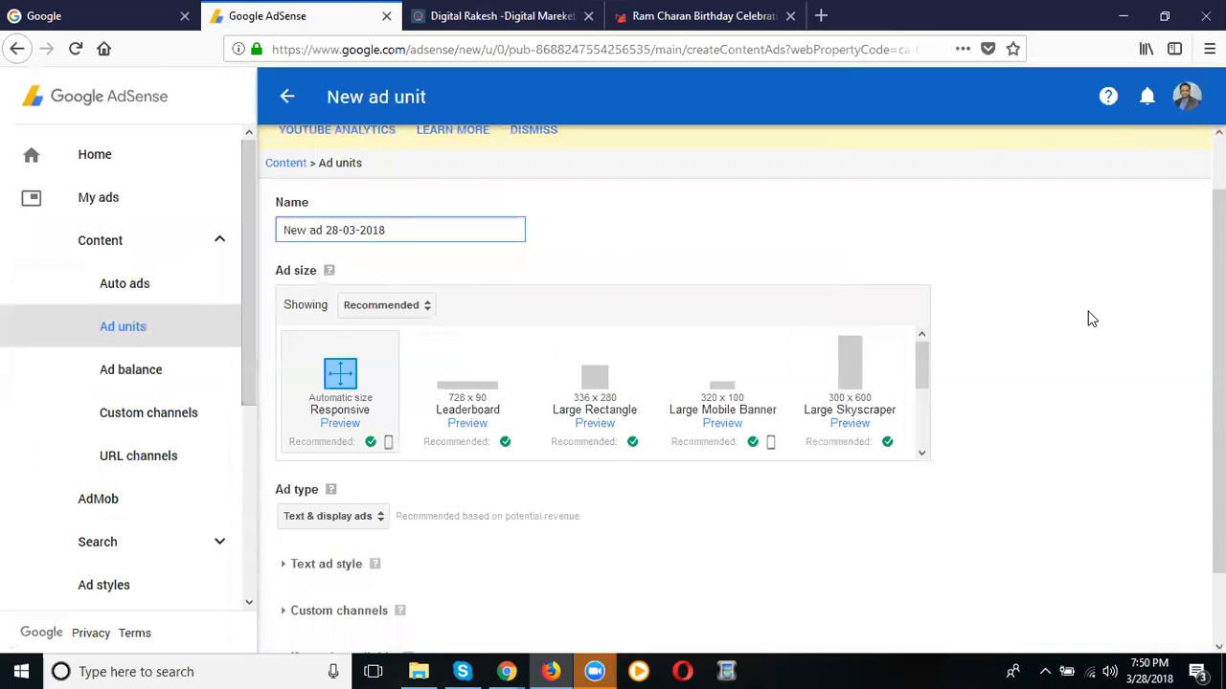
pyautogui.scroll(-2, 1089, 318)
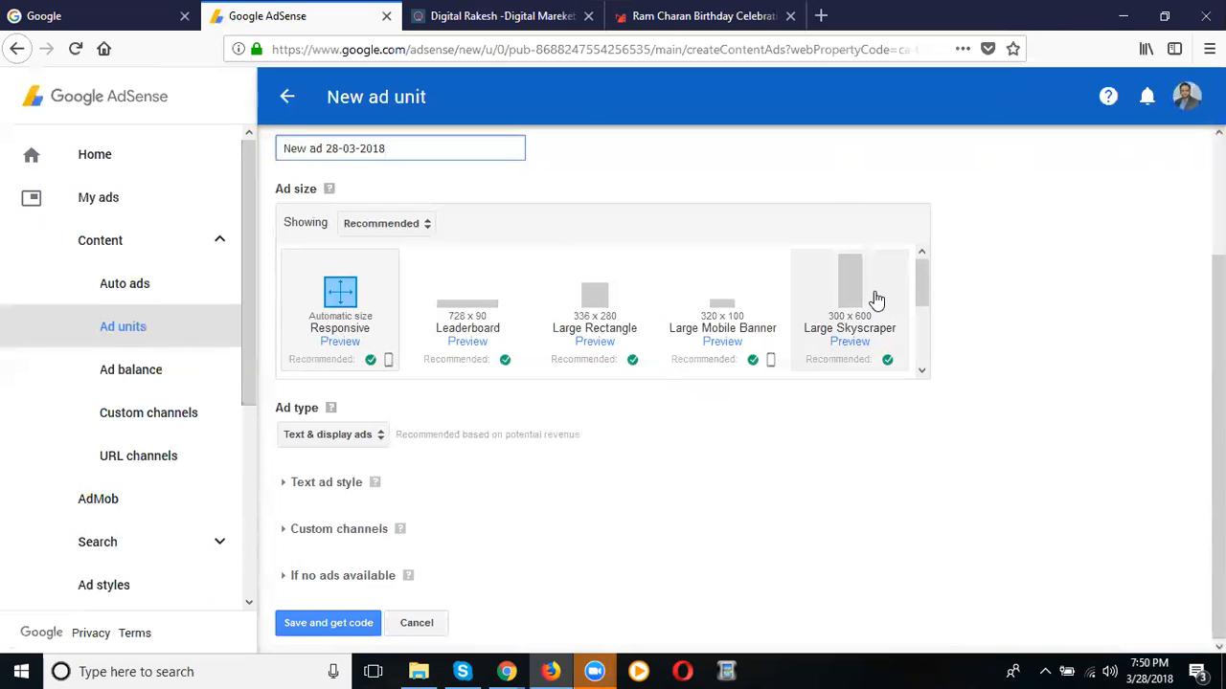
pyautogui.scroll(-2, 877, 299)
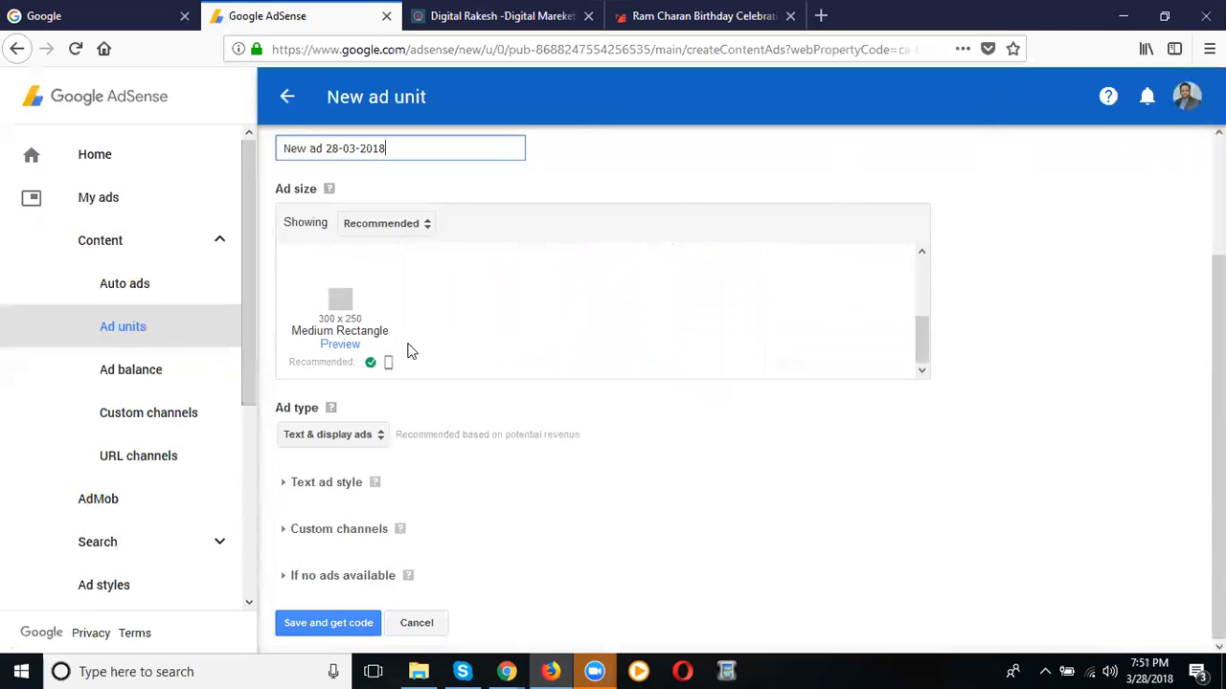
pyautogui.click(330, 345)
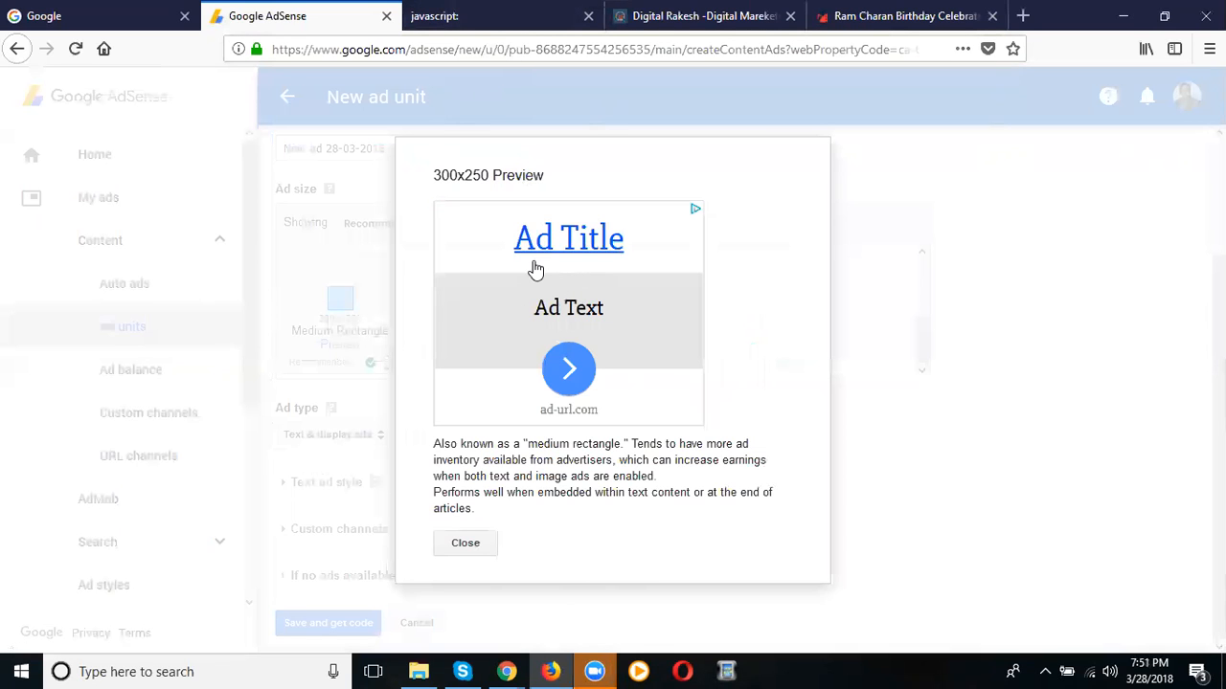
pyautogui.click(465, 543)
# Preview the Responsive and 728 x 90 Leaderboard ad sizes
pyautogui.scroll(2, 501, 287)
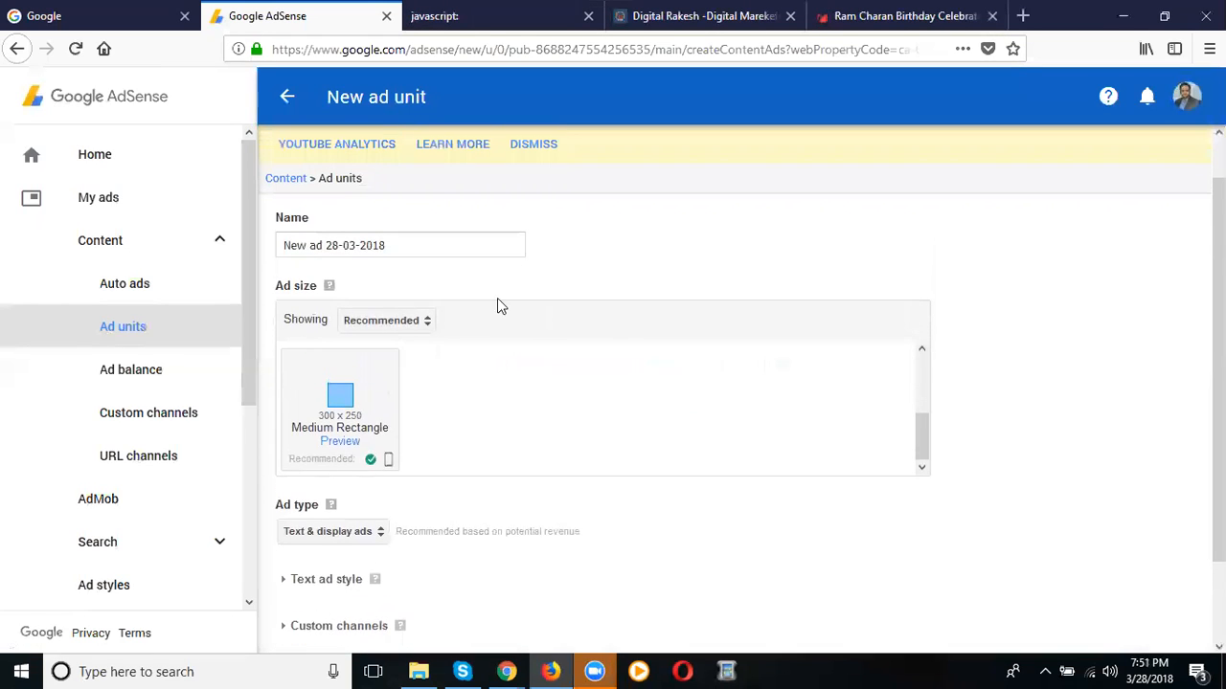
pyautogui.scroll(3, 578, 403)
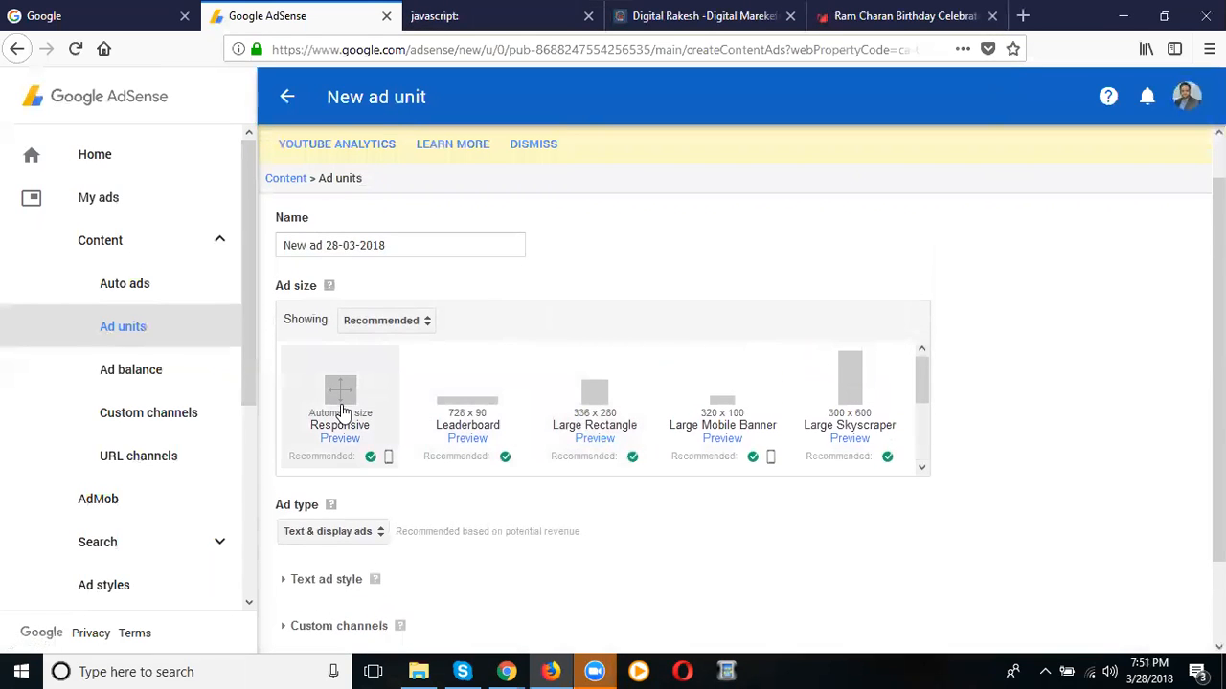
pyautogui.click(340, 440)
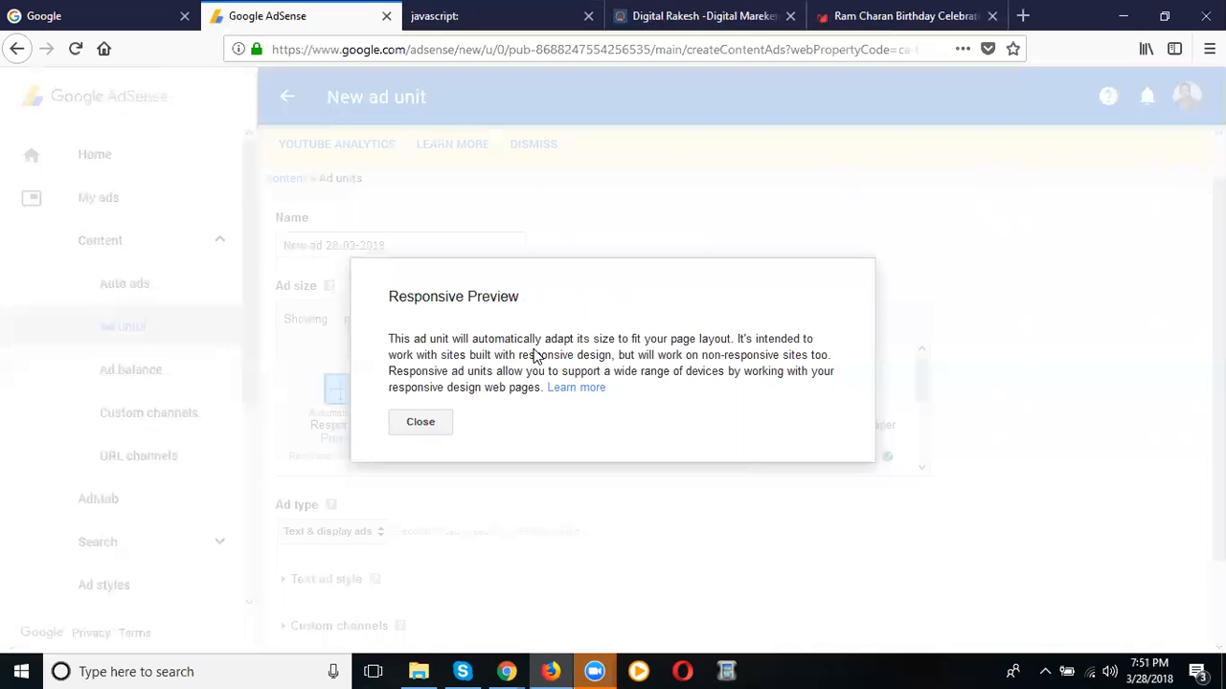
pyautogui.click(395, 428)
pyautogui.click(467, 440)
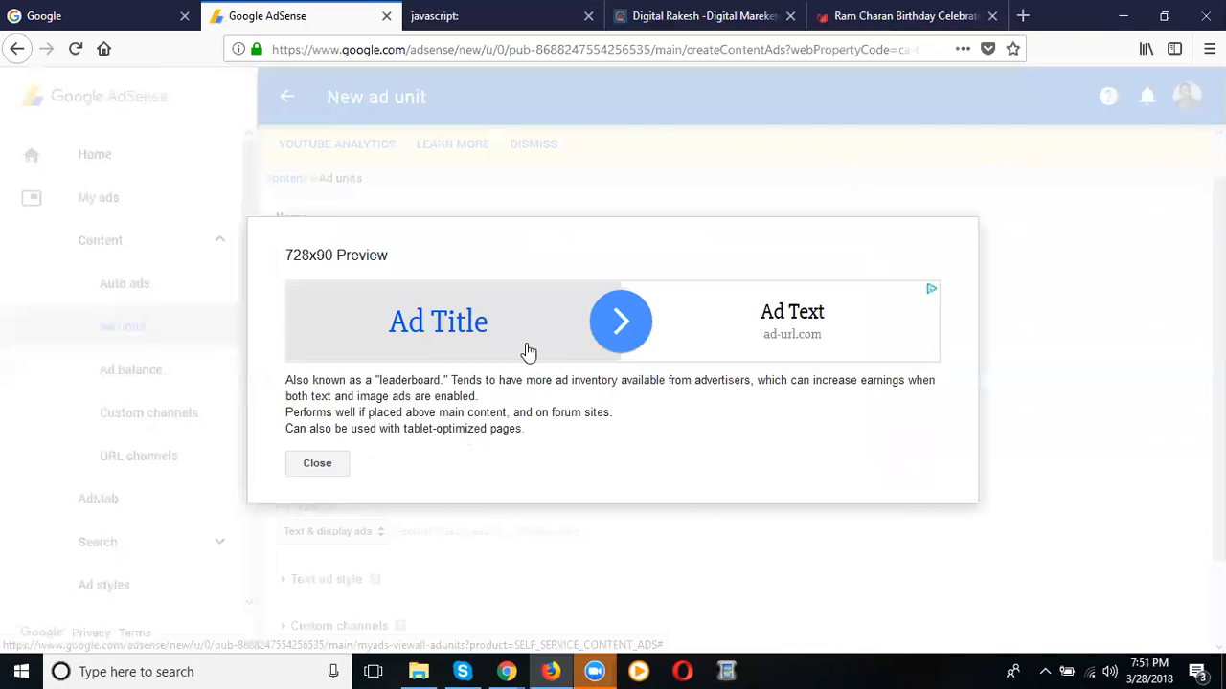
pyautogui.click(317, 467)
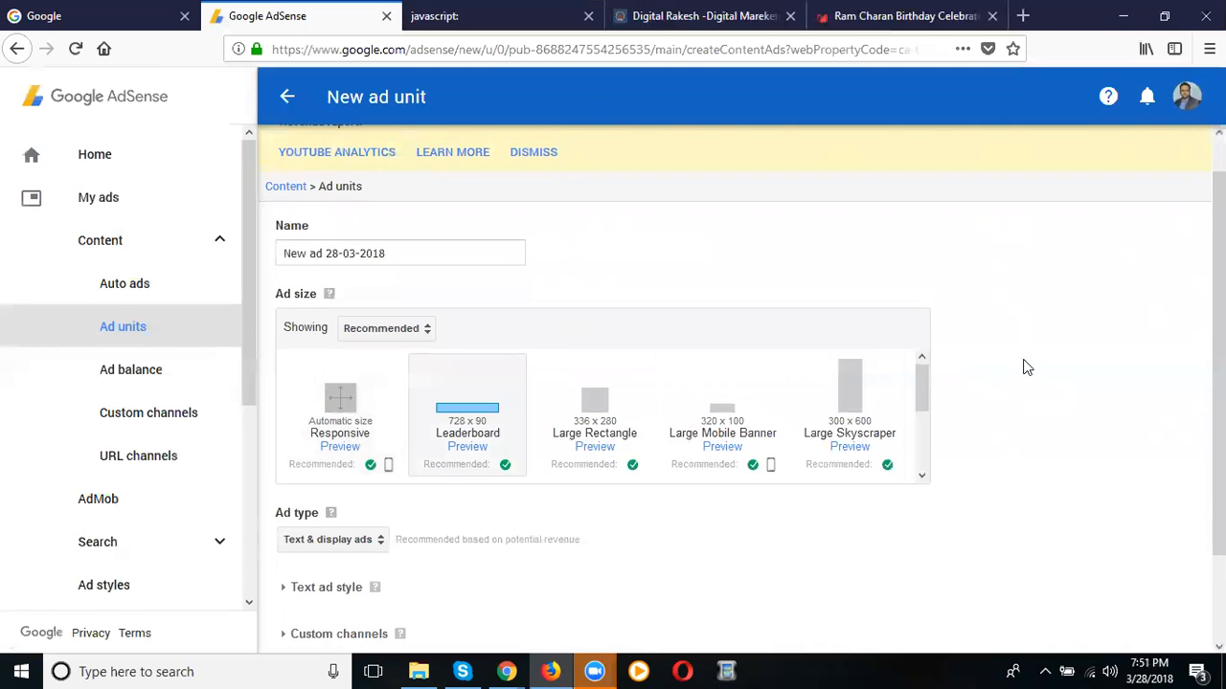
# Set the ad unit's ad type to Display ads only
pyautogui.scroll(-2, 1027, 368)
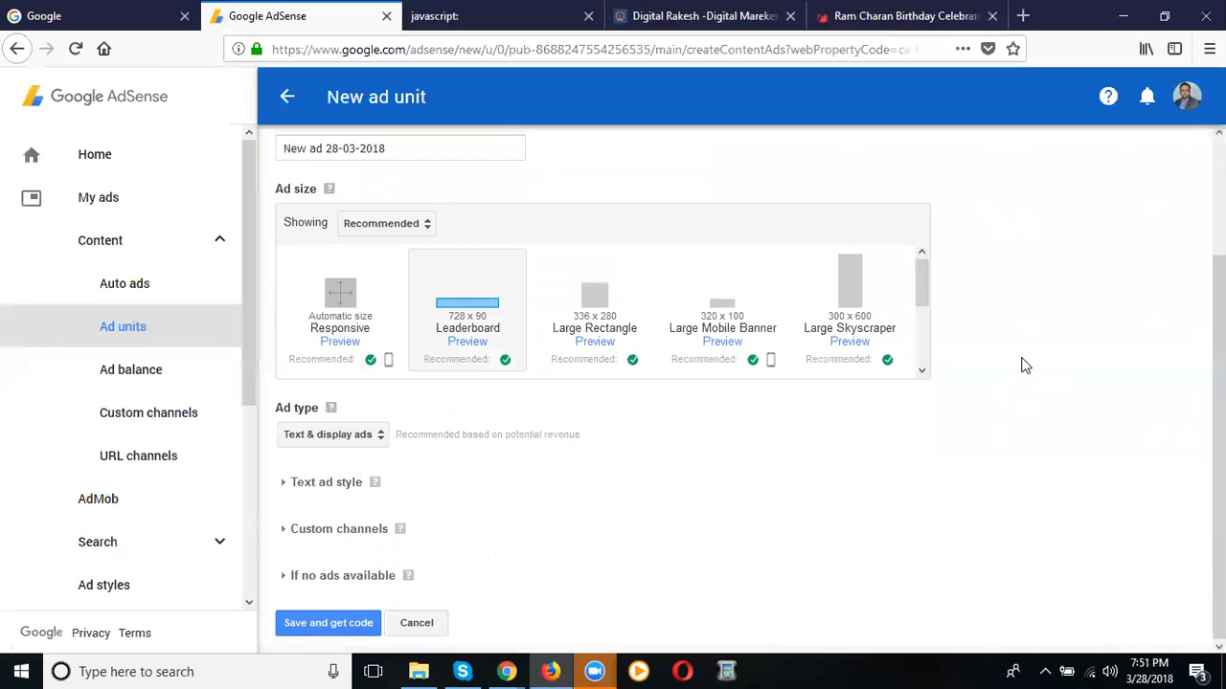
pyautogui.click(311, 442)
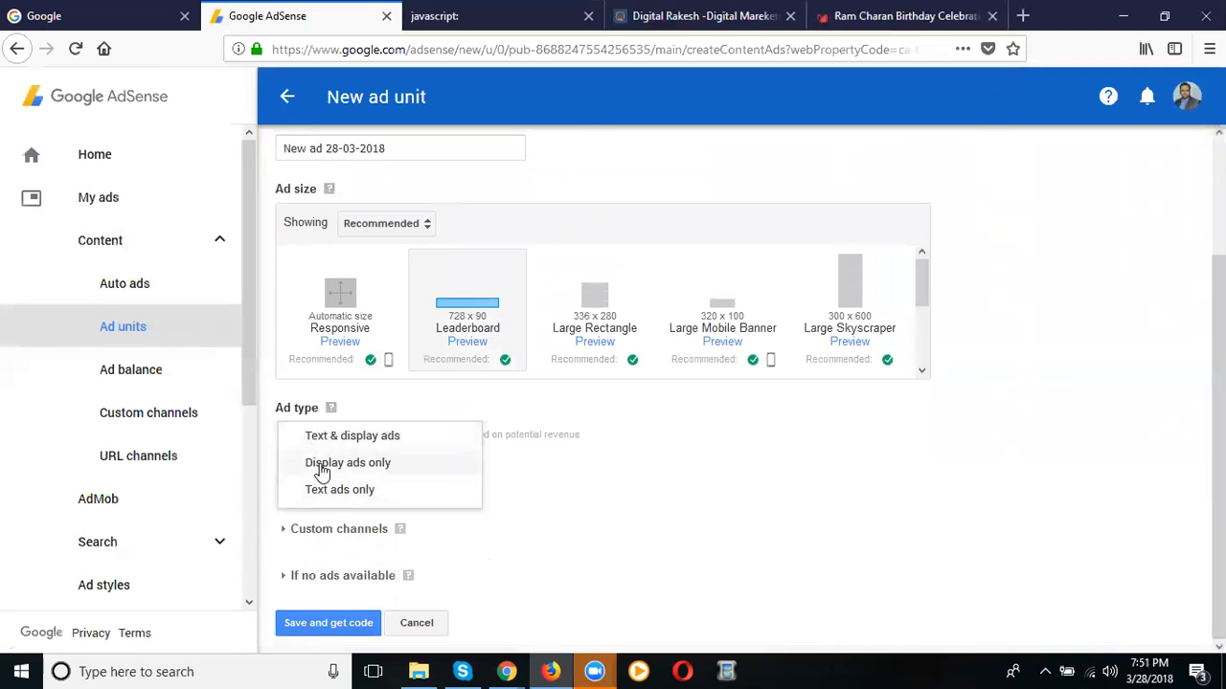
pyautogui.click(321, 470)
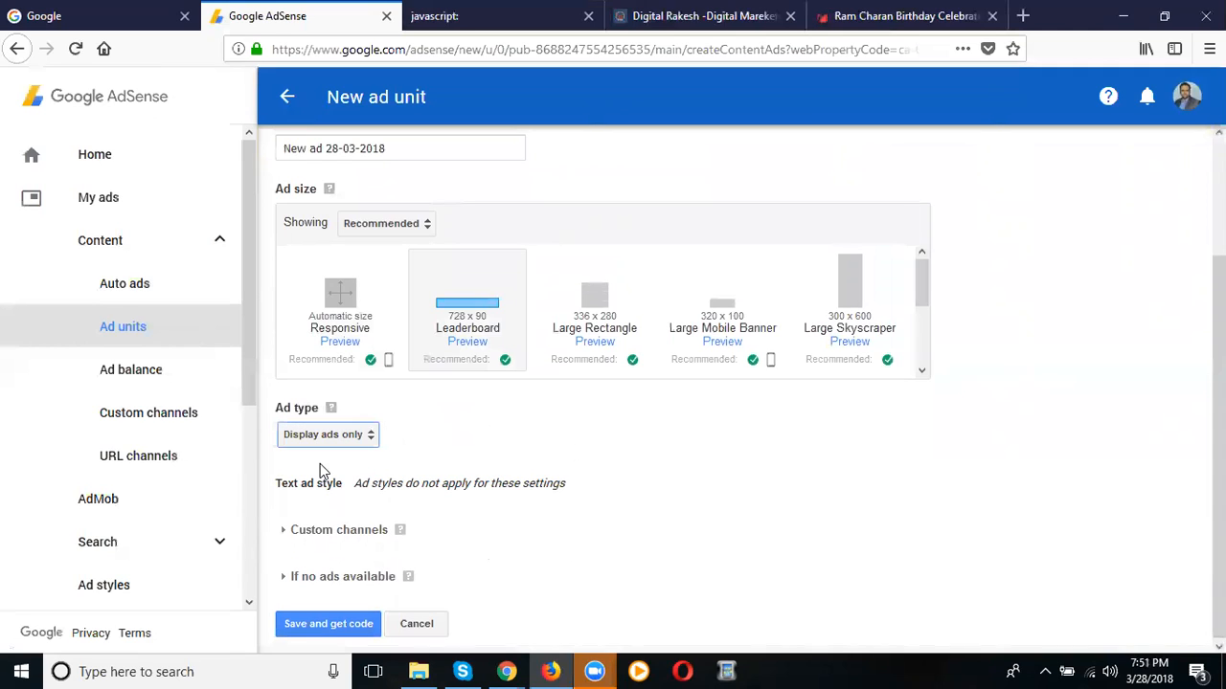
# Check the Leaderboard preview once more and set the ad size to Responsive
pyautogui.click(467, 344)
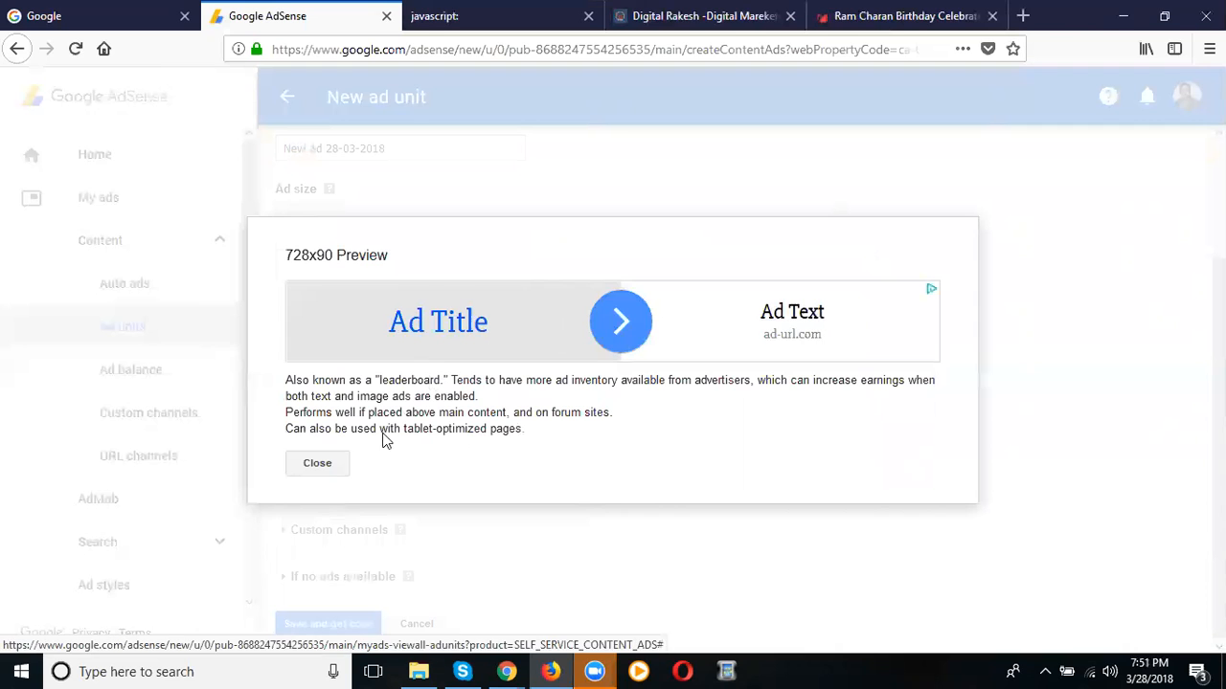
pyautogui.click(328, 461)
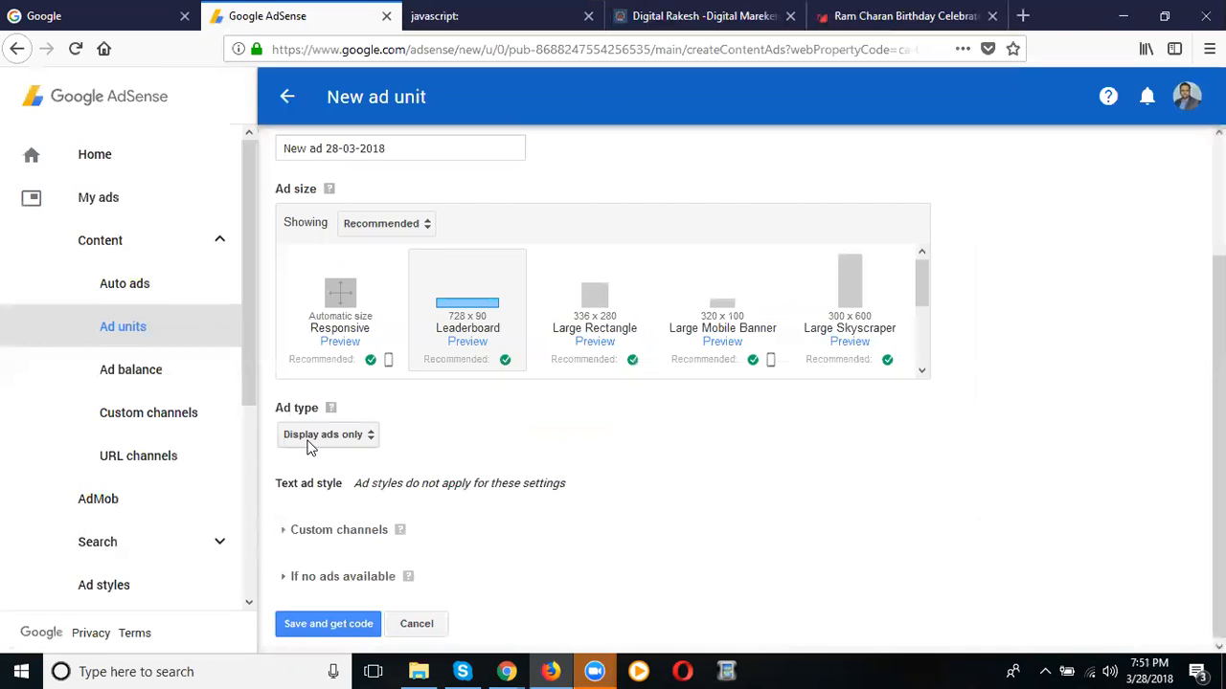
pyautogui.click(335, 316)
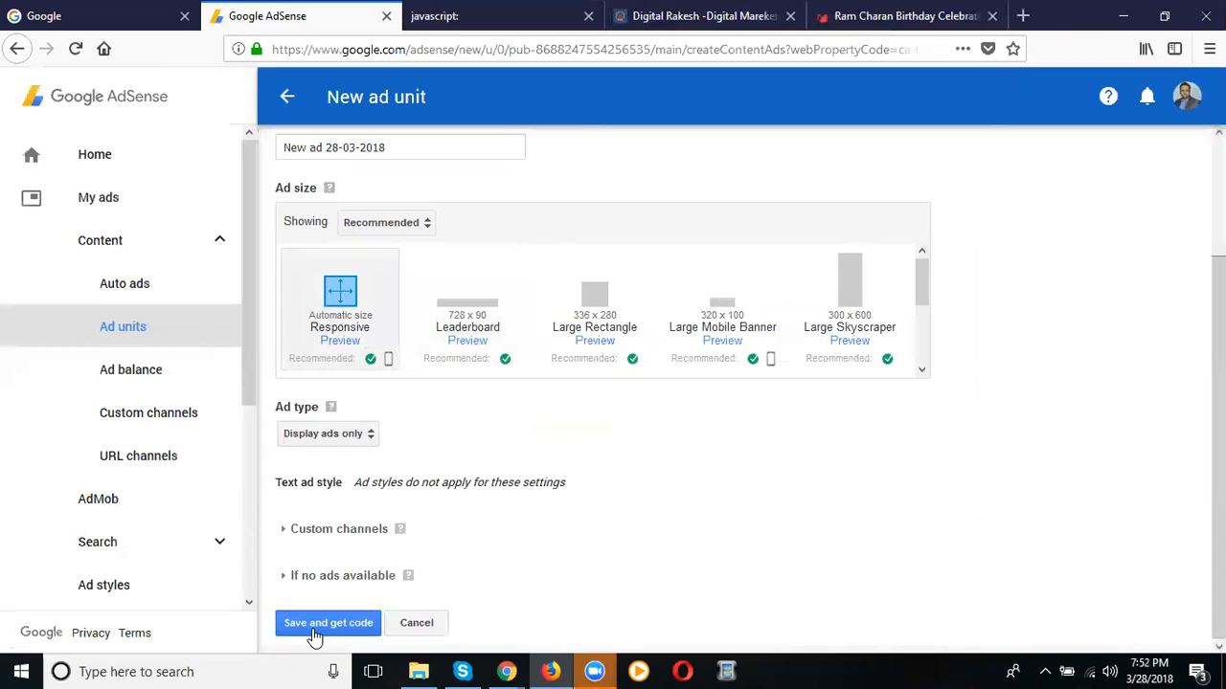
# Save the ad unit and copy its complete ad code
pyautogui.click(314, 632)
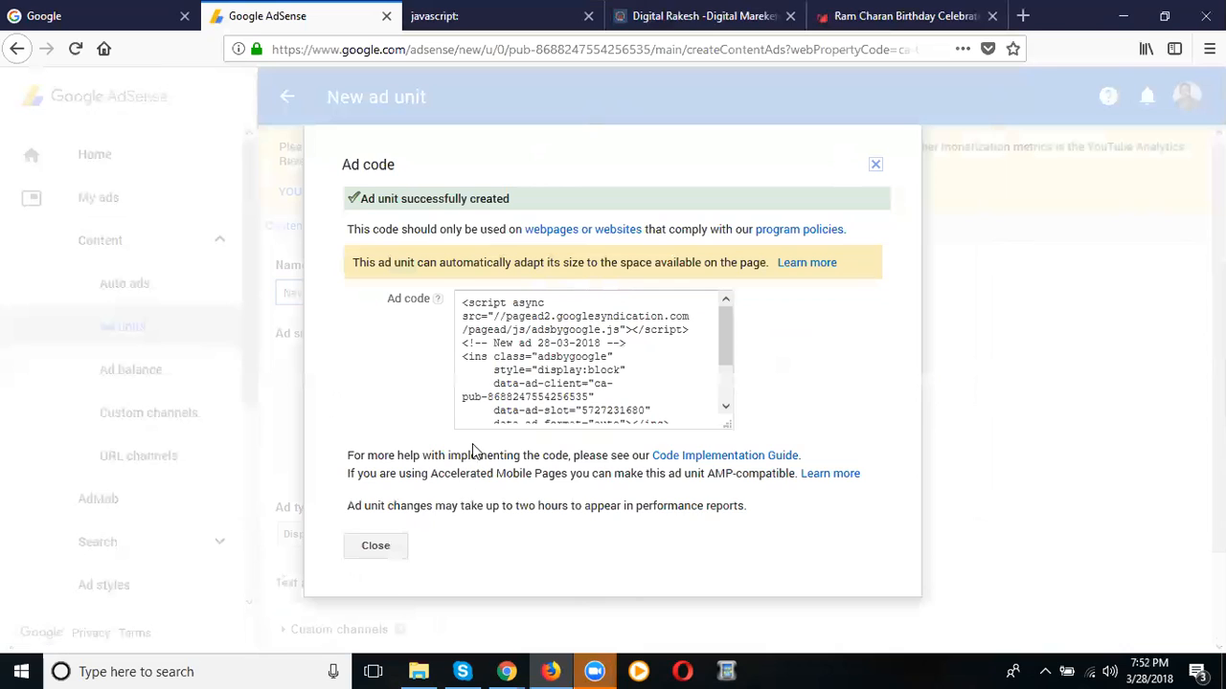
pyautogui.click(570, 351)
pyautogui.hotkey('ctrl', 'c')
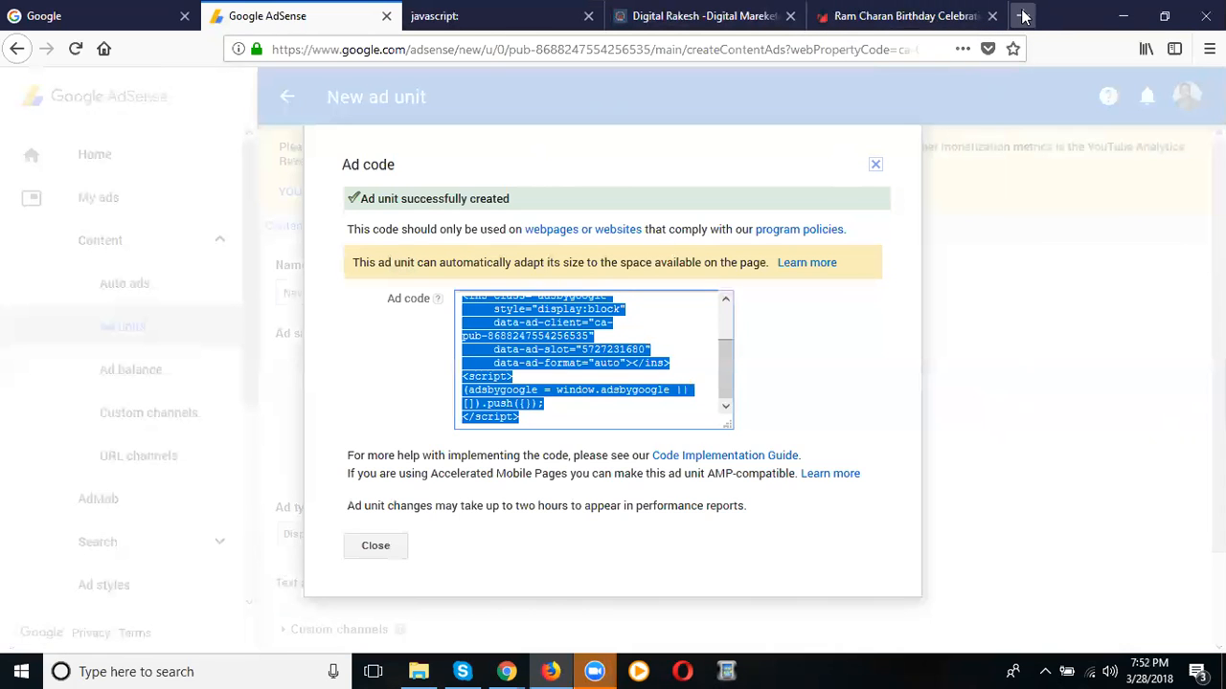
# Switch to Blogger in Chrome and change the active blog to Digital Rakesh
pyautogui.moveTo(507, 671)
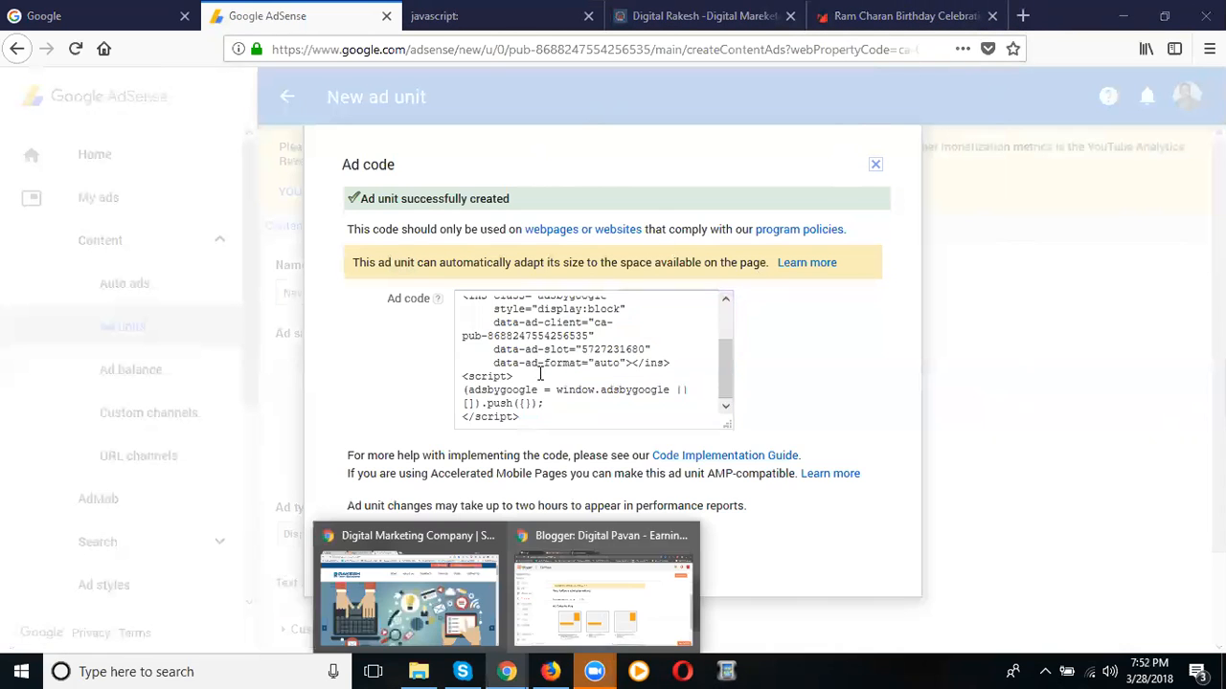
pyautogui.click(445, 582)
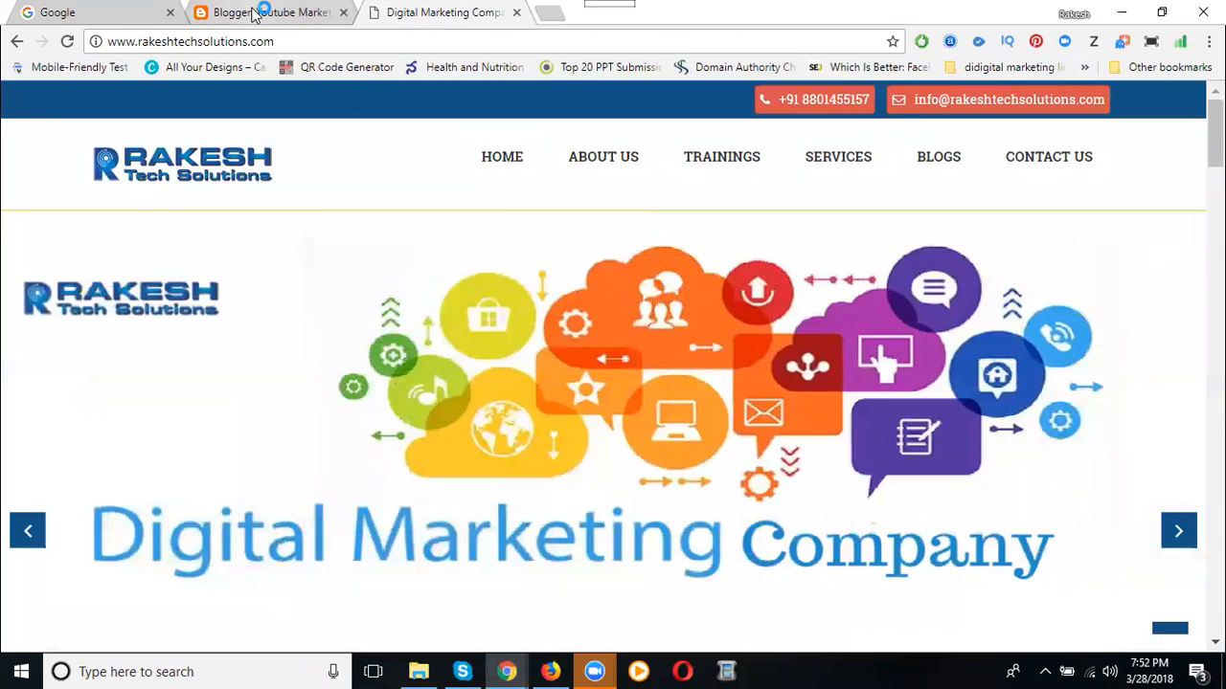
pyautogui.click(254, 13)
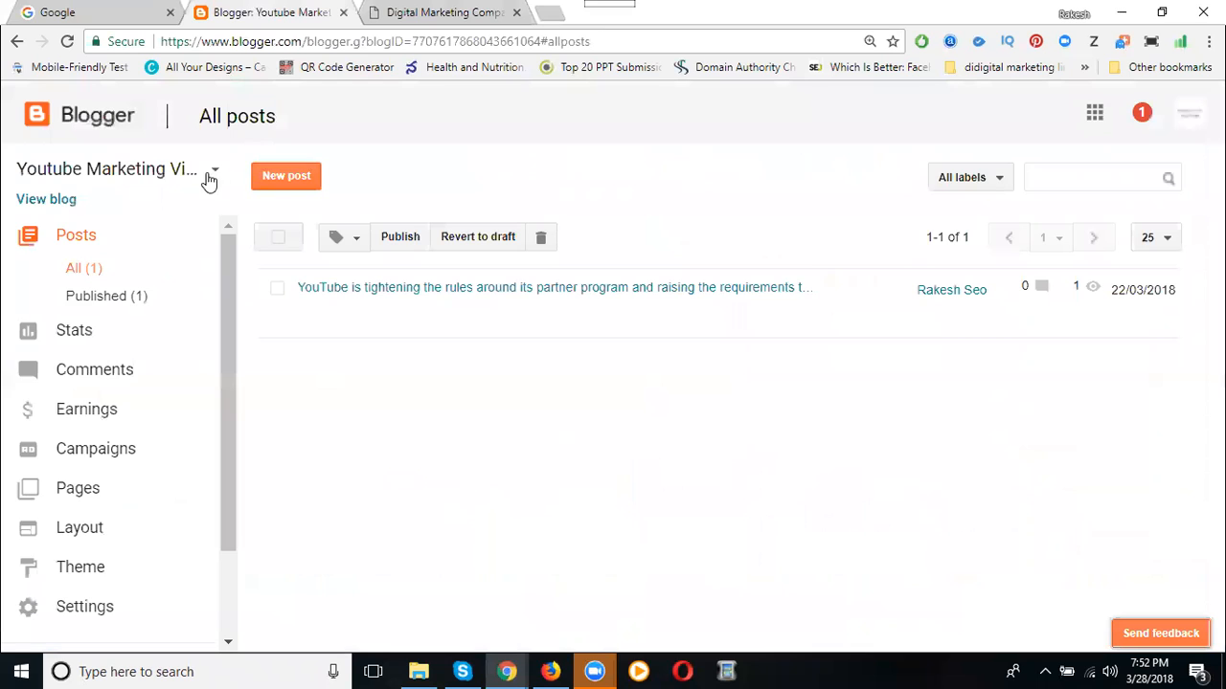
pyautogui.click(210, 172)
pyautogui.click(120, 279)
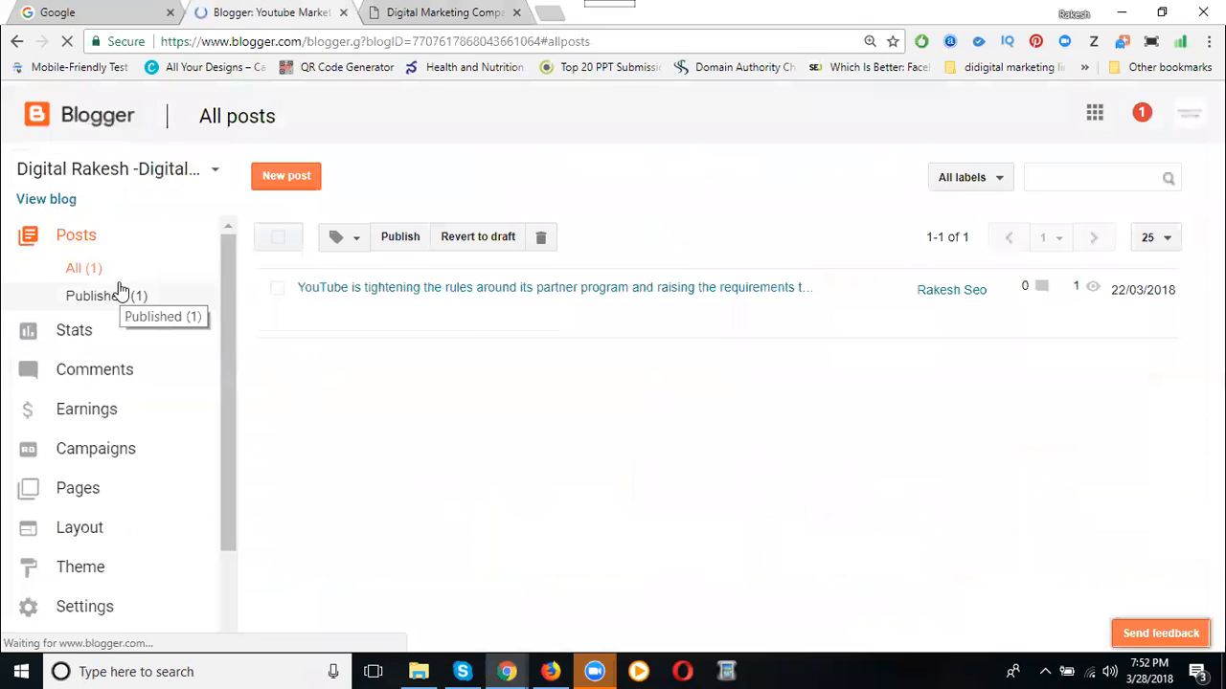
# Open the blog's Layout page and start adding an HTML/JavaScript gadget to the sidebar-right-1 section
pyautogui.click(93, 527)
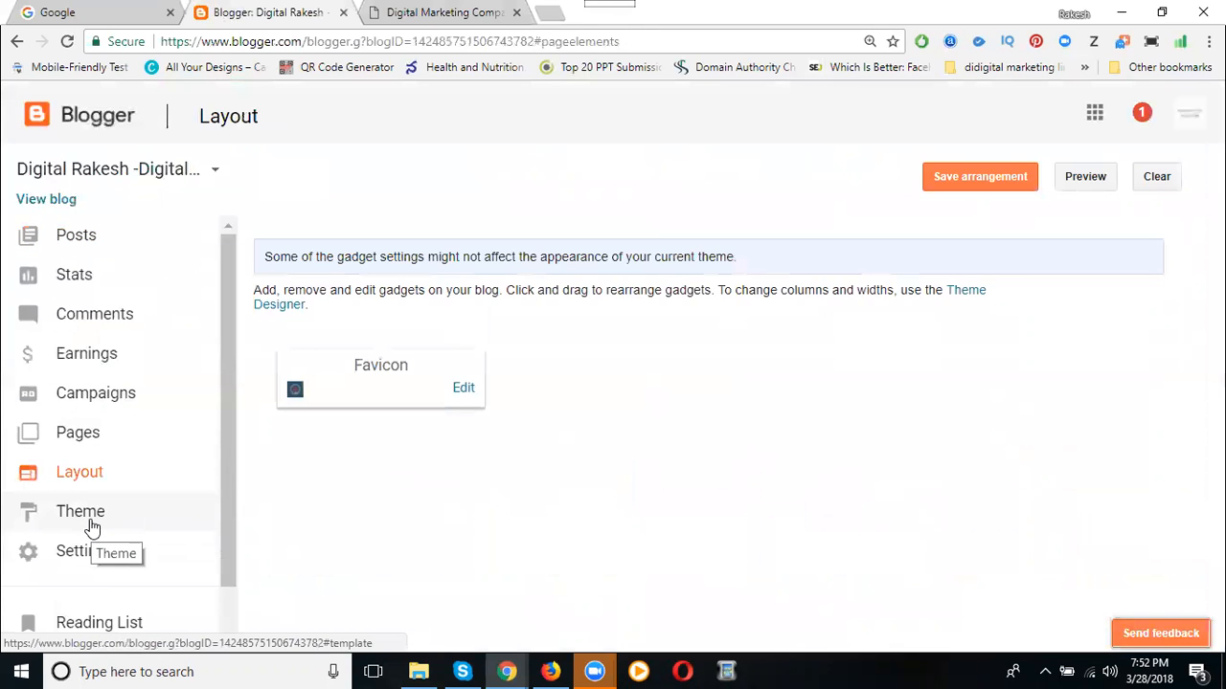
pyautogui.click(93, 527)
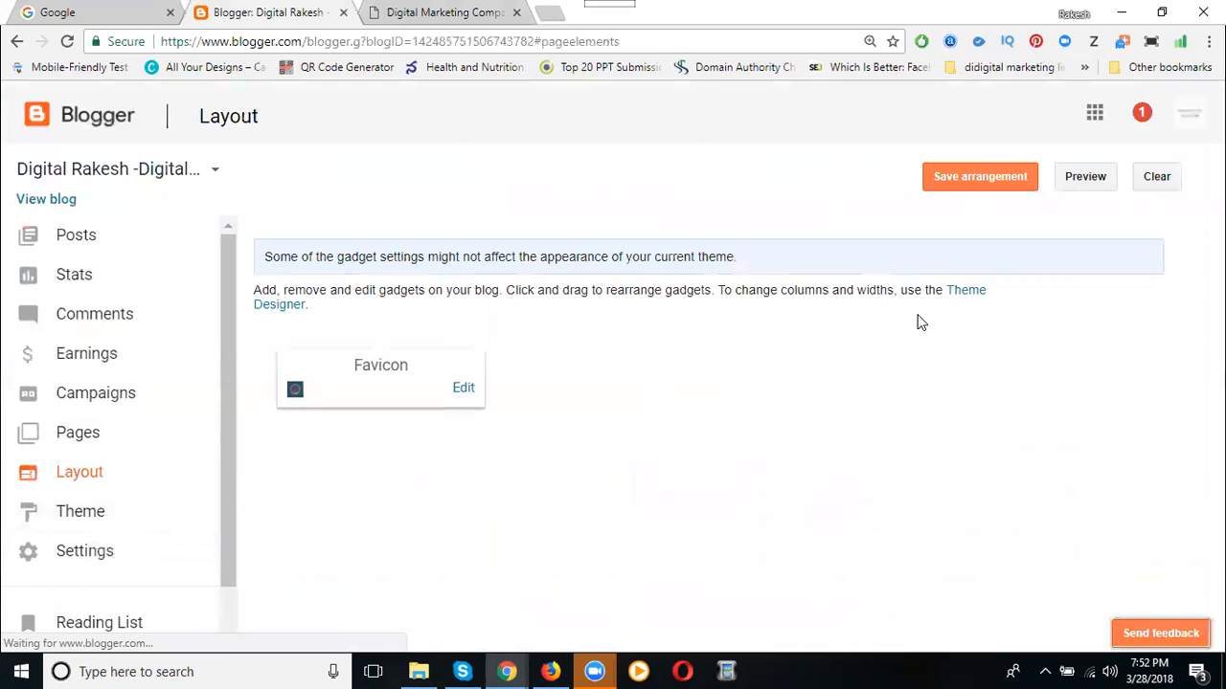
pyautogui.hotkey('ctrl', '-')
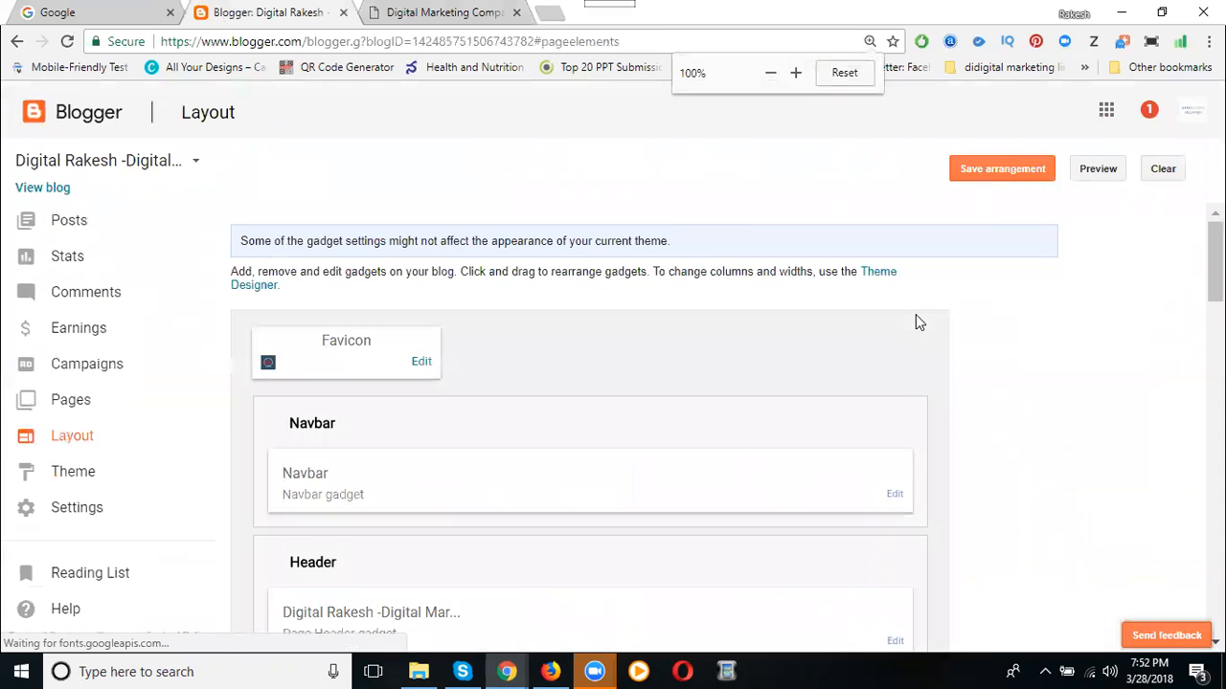
pyautogui.scroll(-4, 1002, 323)
pyautogui.scroll(-3, 1000, 324)
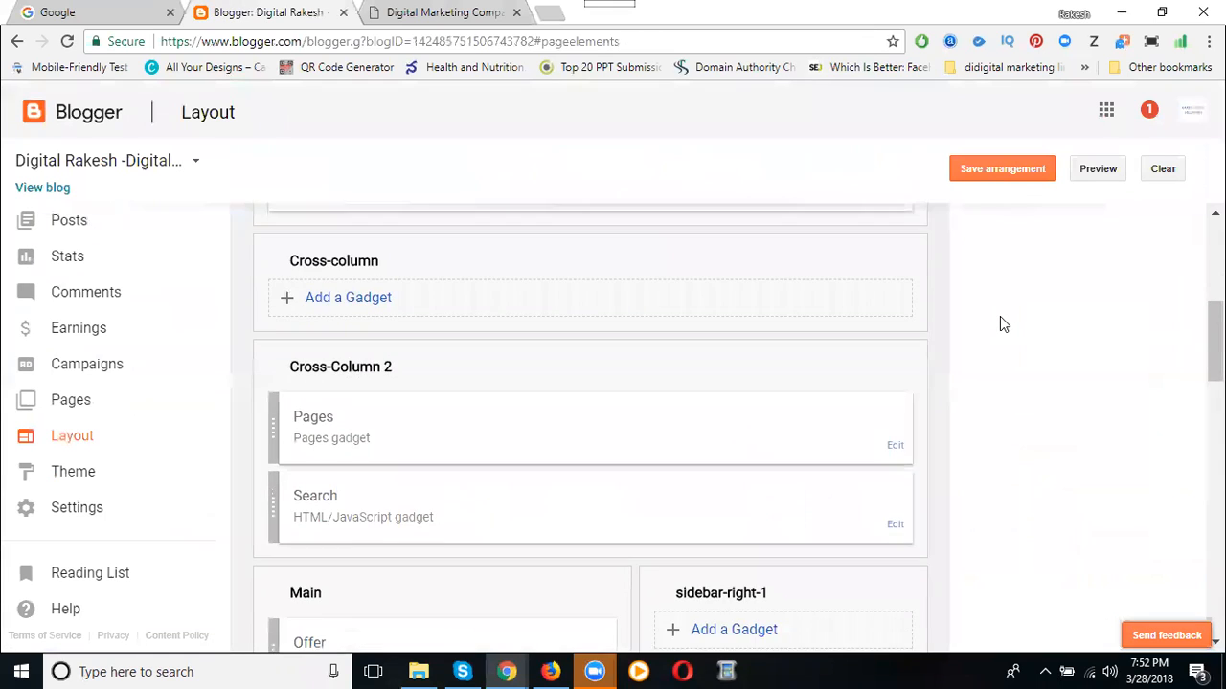
pyautogui.scroll(-1, 998, 329)
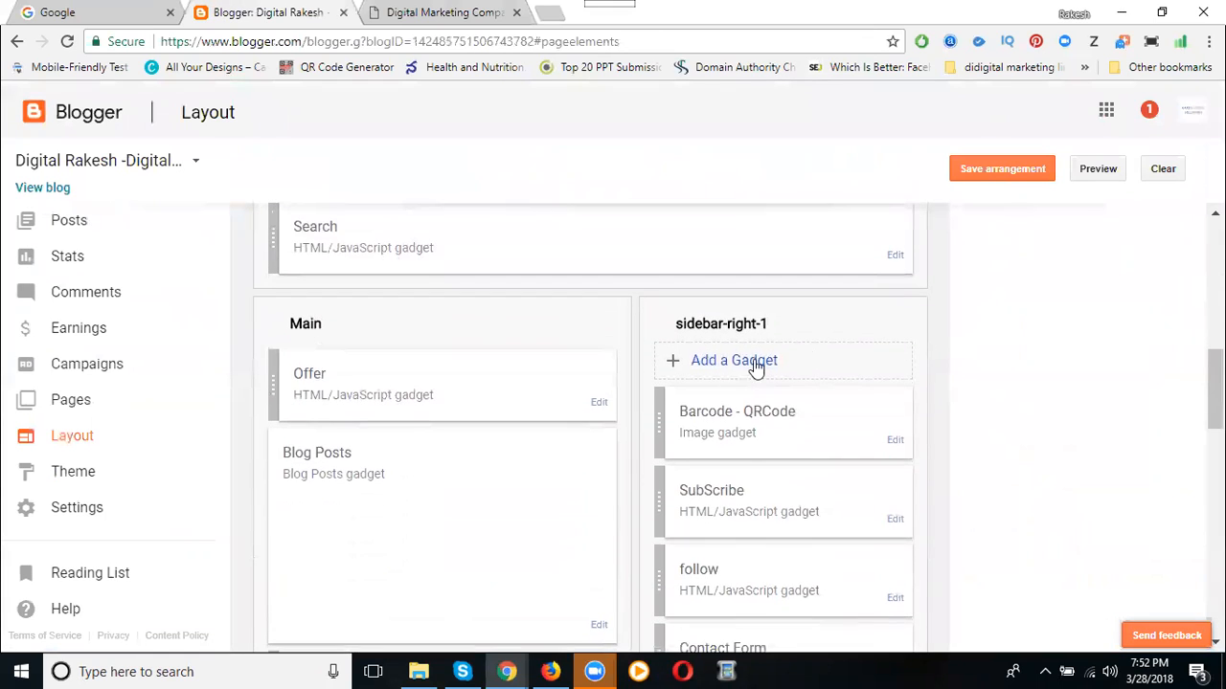
pyautogui.click(726, 374)
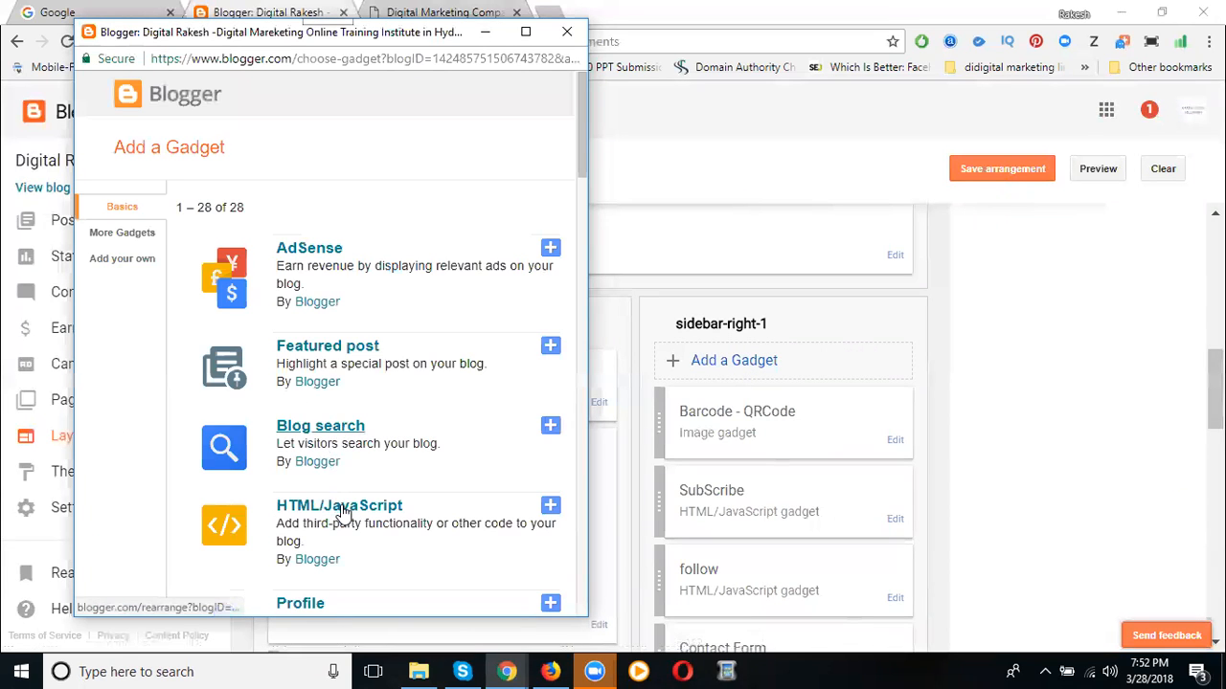
pyautogui.click(342, 510)
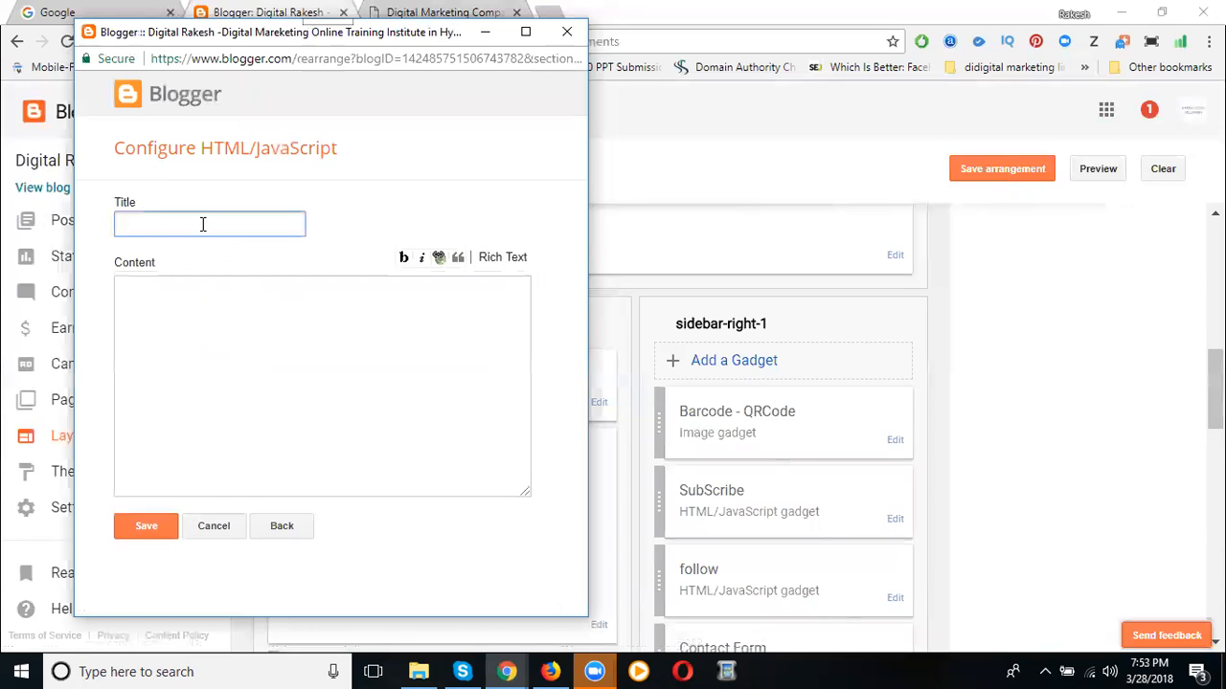
# Title the HTML/JavaScript gadget Offers 2018
pyautogui.write('New Ads')
pyautogui.press('BackSpace')
pyautogui.press('BackSpace')
pyautogui.press('BackSpace')
pyautogui.press('BackSpace')
pyautogui.press('BackSpace')
pyautogui.press('BackSpace')
pyautogui.press('BackSpace')
pyautogui.press('BackSpace')
pyautogui.write('Offers 2018')
# Paste the copied AdSense ad code as the gadget's content and save the gadget
pyautogui.click(178, 337)
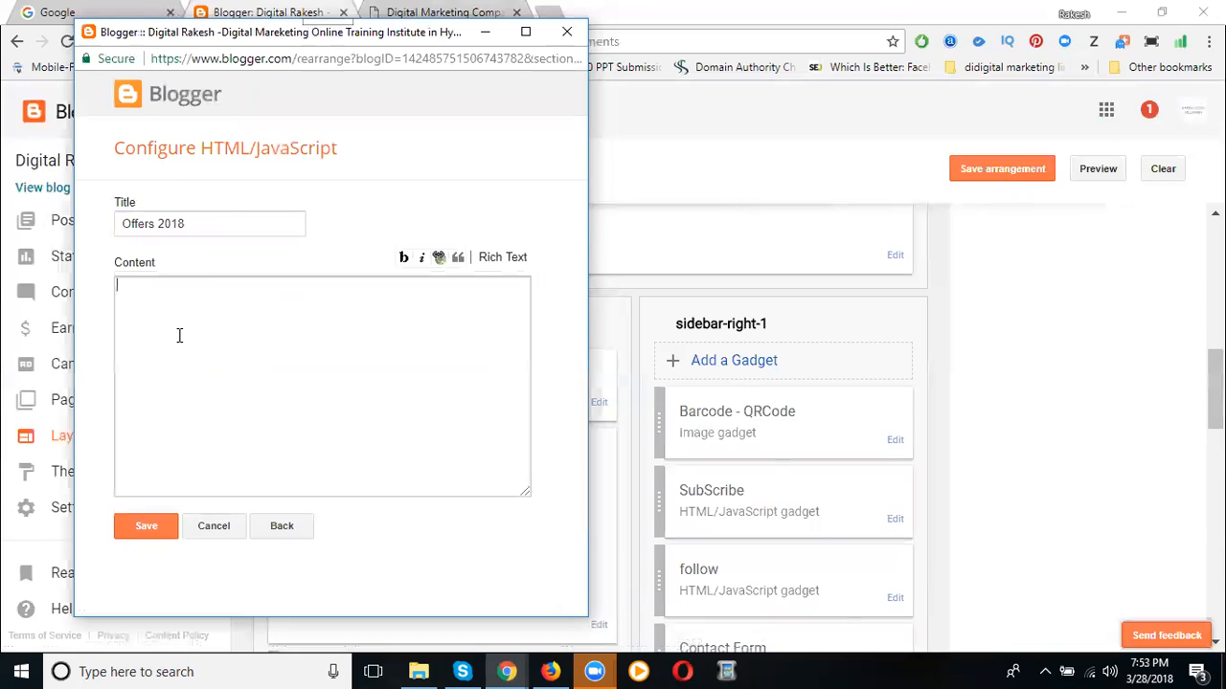
pyautogui.hotkey('ctrl', 'v')
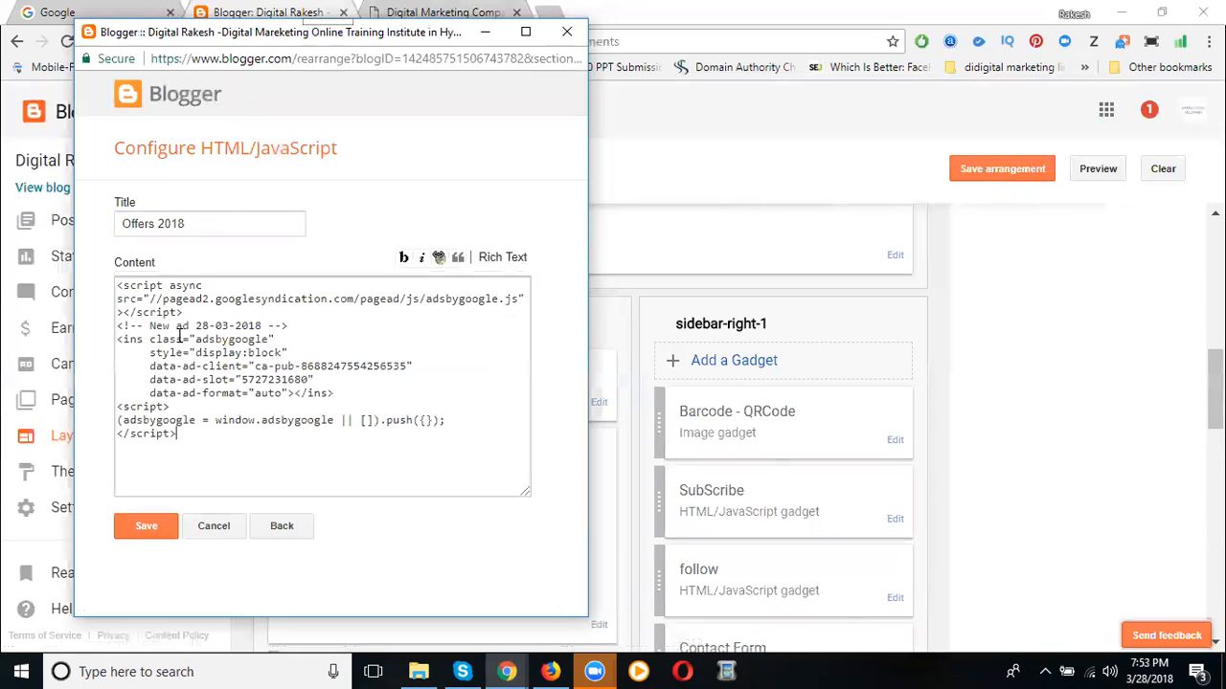
pyautogui.click(143, 528)
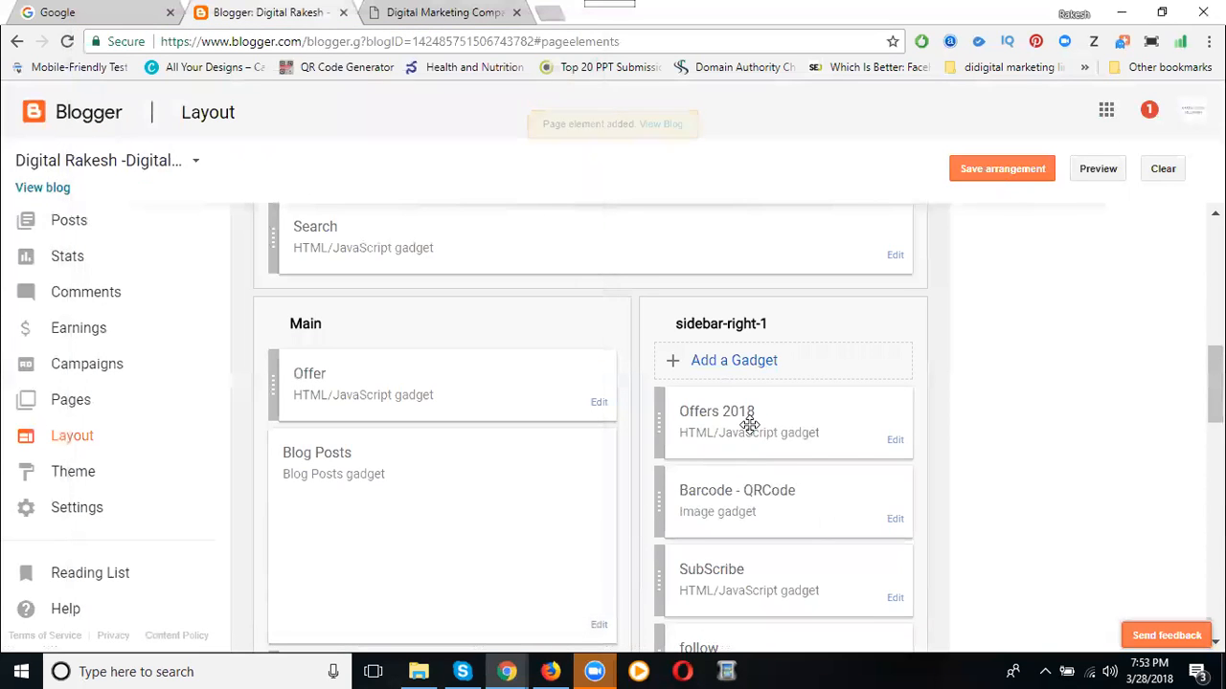
# Move the Offers 2018 gadget below the Search gadget in Cross-Column 2 and save the arrangement
pyautogui.moveTo(748, 421); pyautogui.dragTo(388, 310)
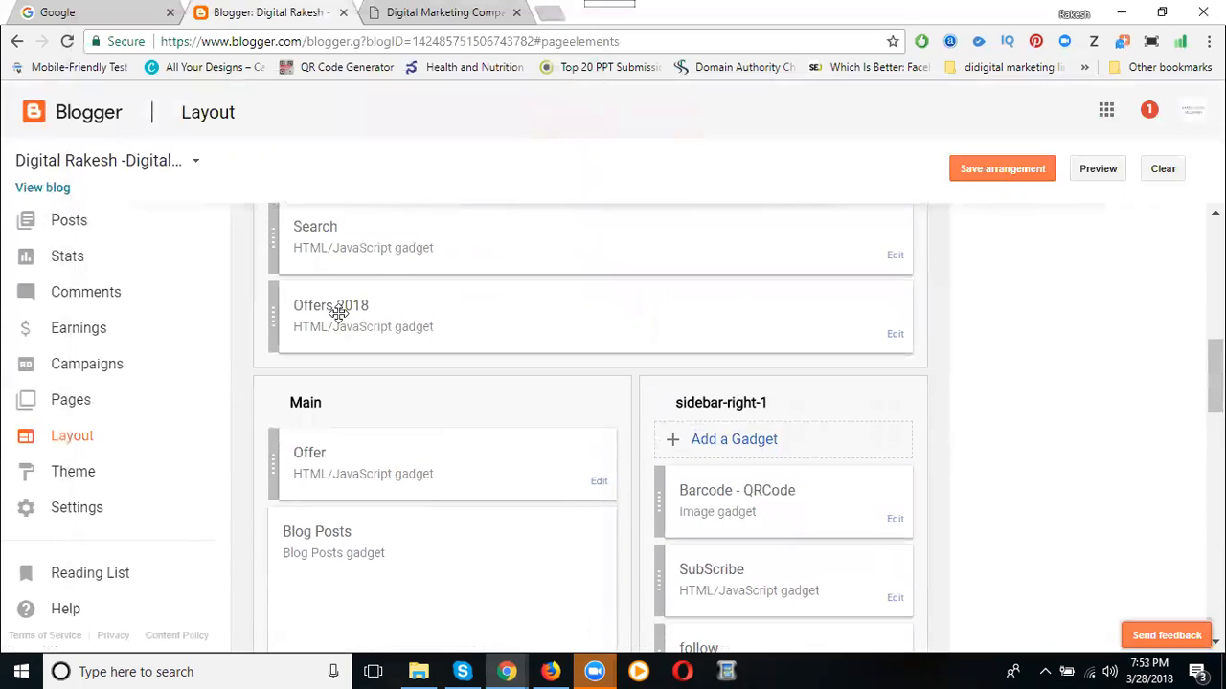
pyautogui.click(999, 175)
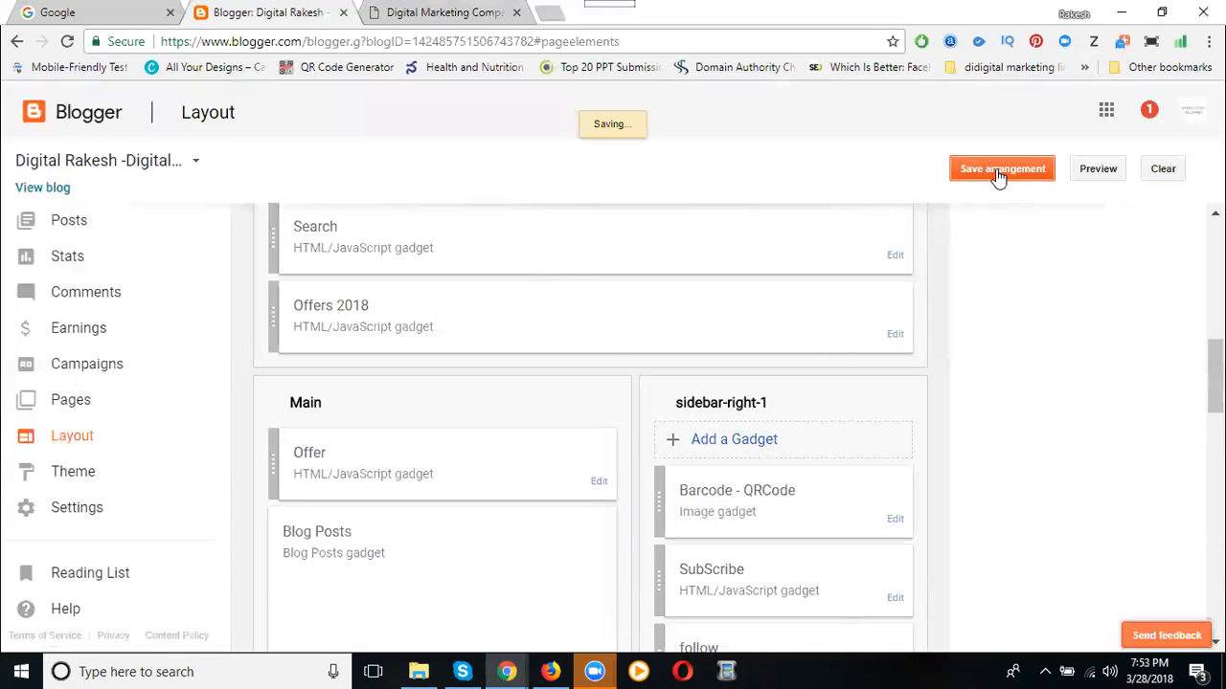
# Switch to Google AdSense in Firefox, close the ad code dialog and check the status of New ad 28-03-2018
pyautogui.click(550, 671)
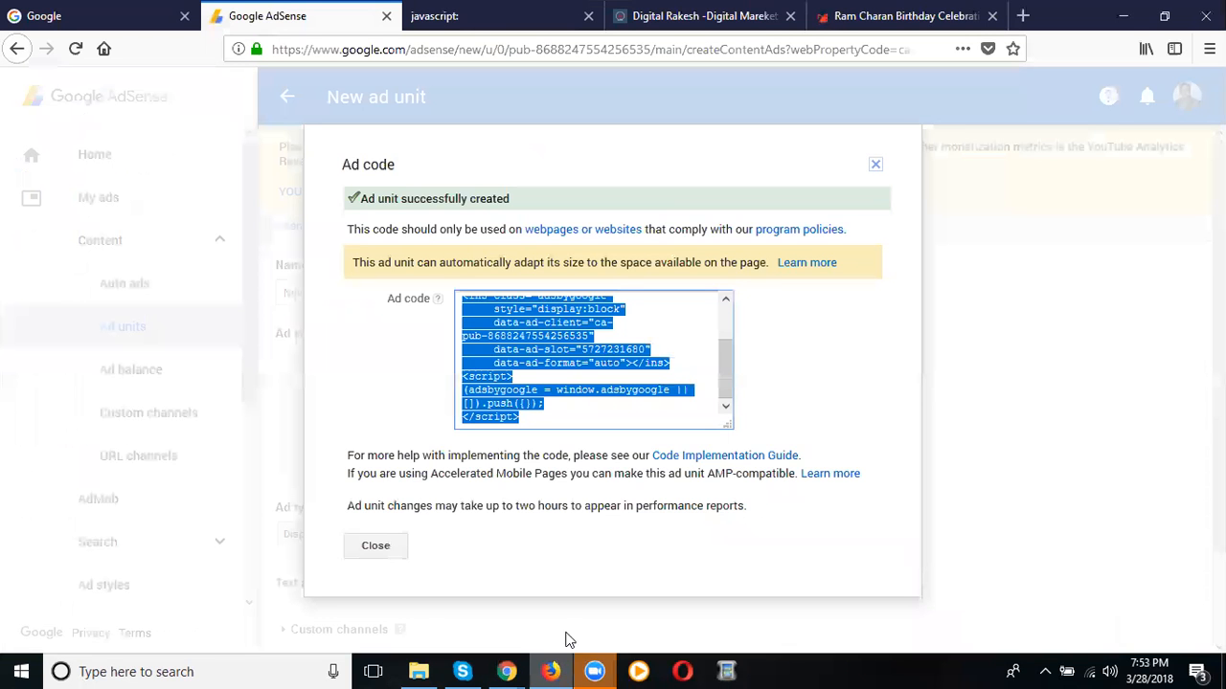
pyautogui.click(364, 554)
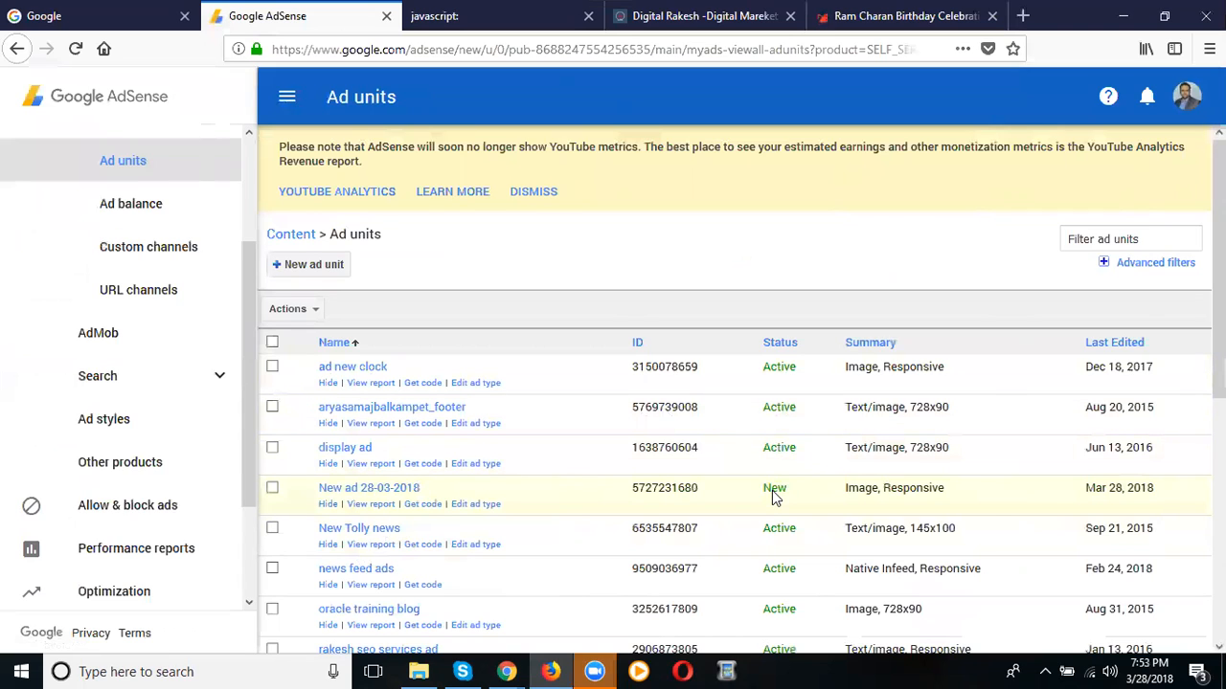
pyautogui.moveTo(775, 498)
# Start another new ad unit and switch its ad size option to Custom size
pyautogui.click(314, 275)
pyautogui.click(374, 568)
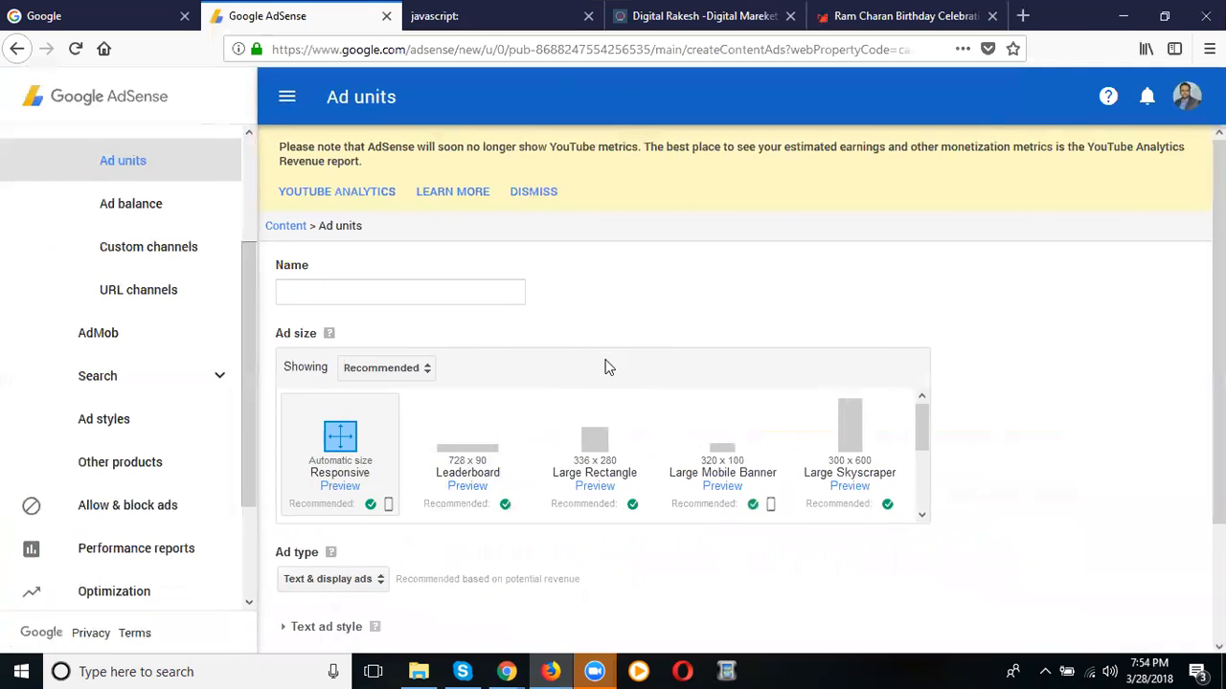
pyautogui.scroll(-3, 594, 359)
pyautogui.scroll(-3, 539, 329)
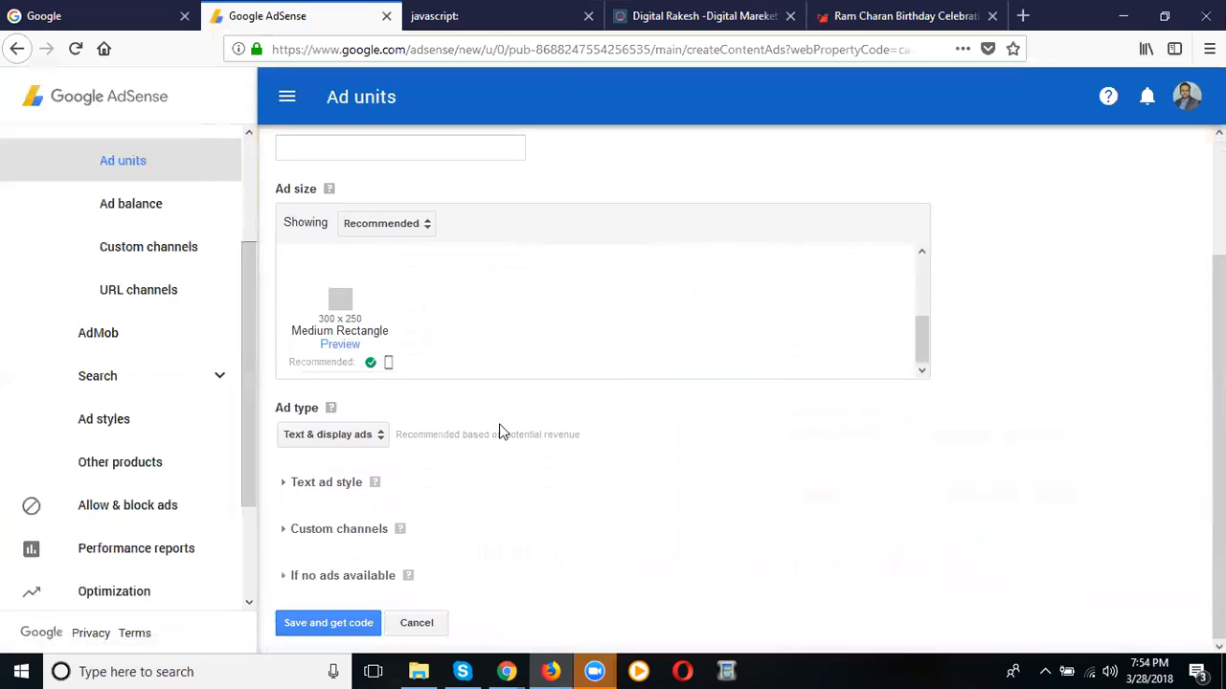
pyautogui.click(397, 226)
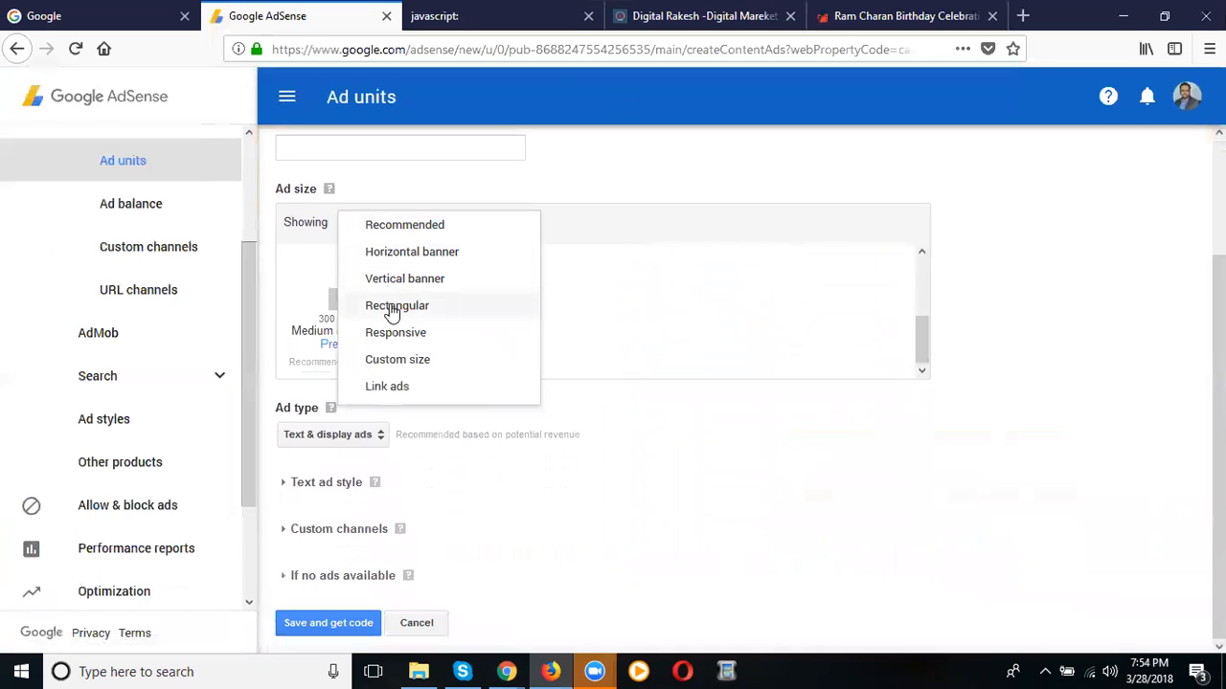
pyautogui.click(395, 361)
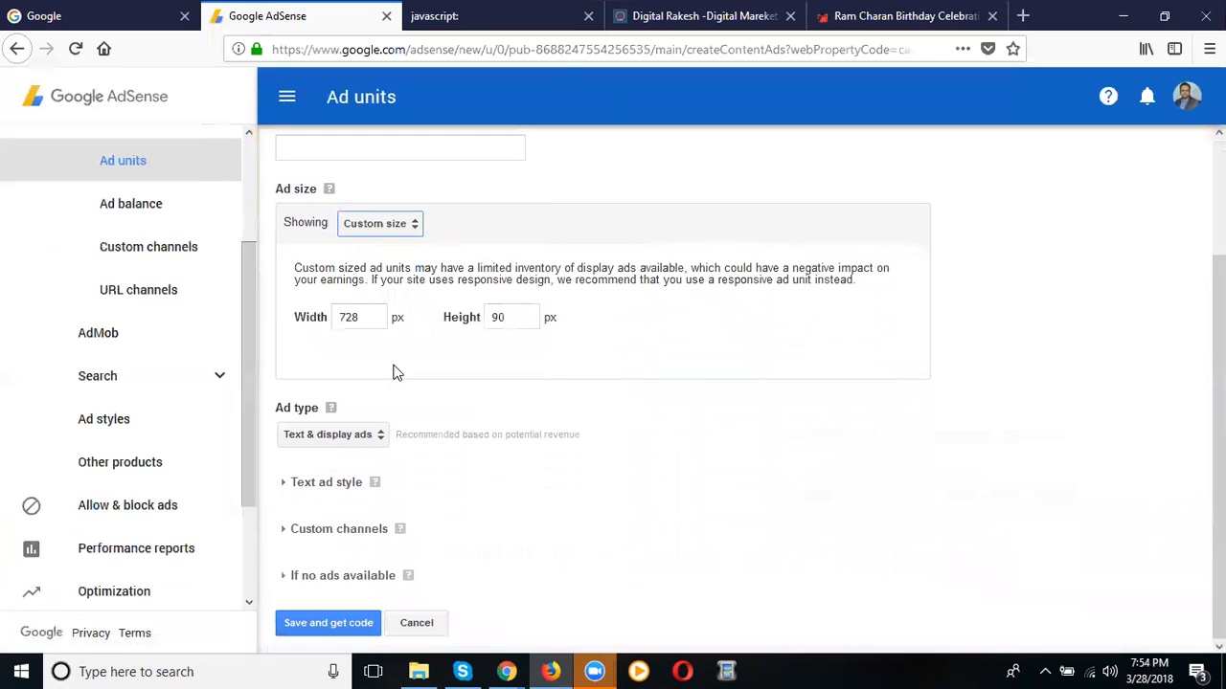